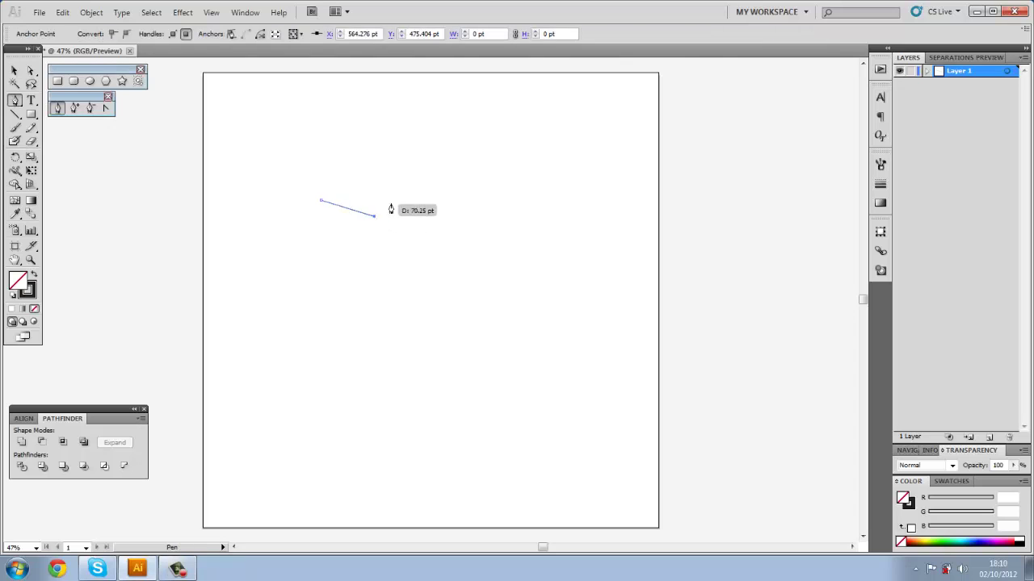
Bend the long upper eyelid line into a curve
drag(390, 211, 370, 197)
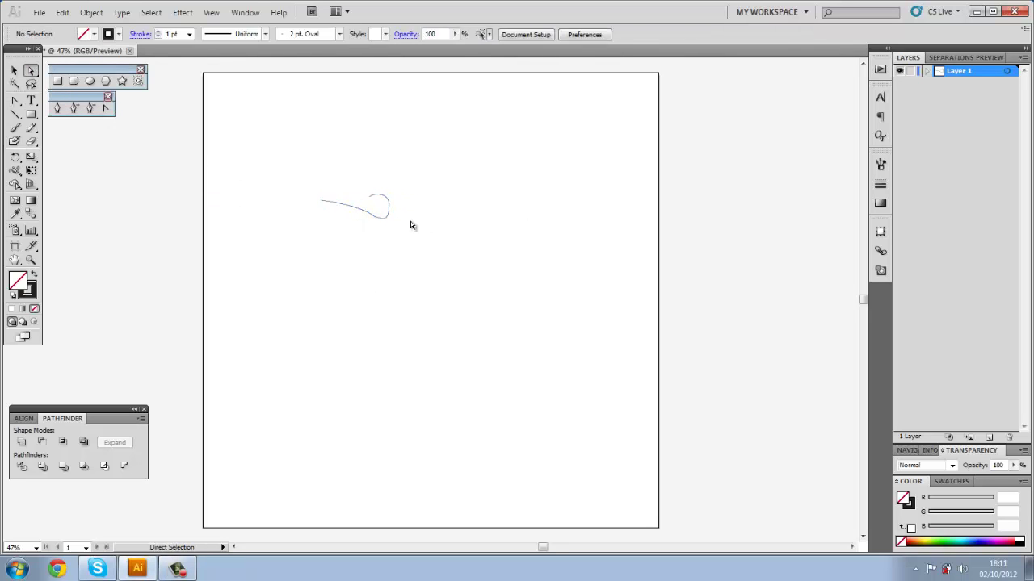
key(p)
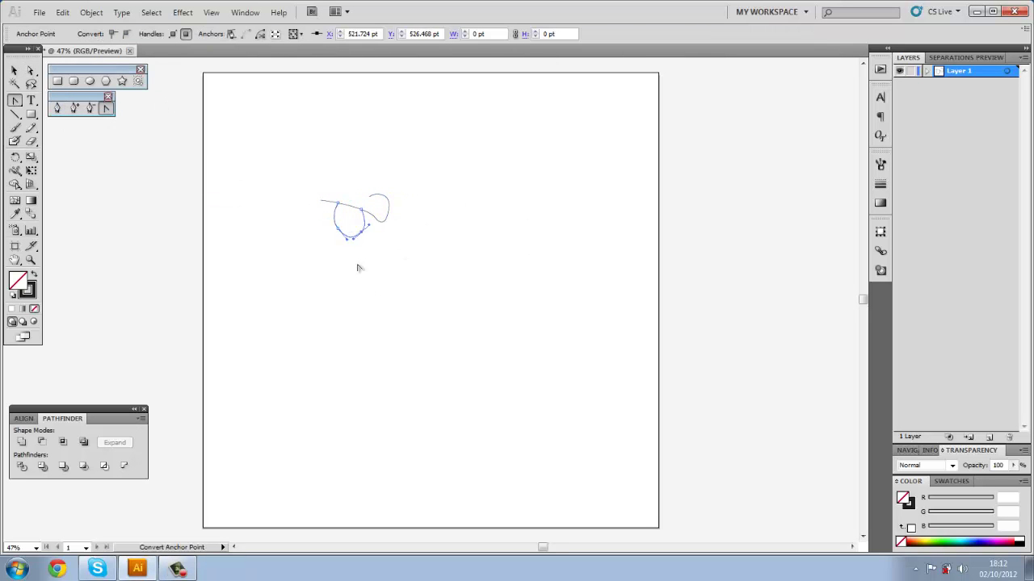
key(v)
click(315, 111)
Save a thin ellipse as a new thick brush and apply it to the upper lid
click(265, 33)
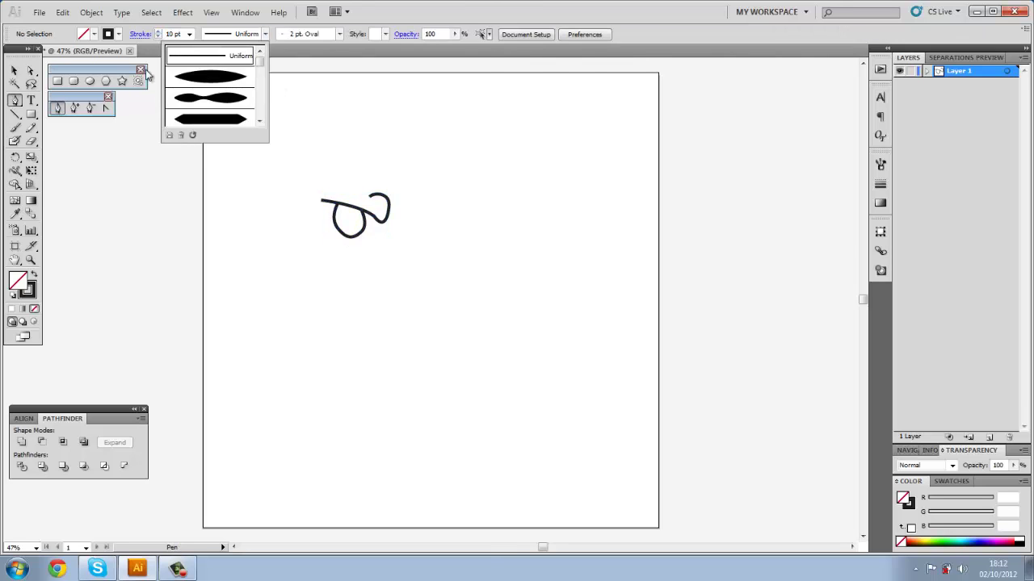
click(880, 163)
drag(800, 156, 114, 129)
key(l)
drag(115, 254, 161, 262)
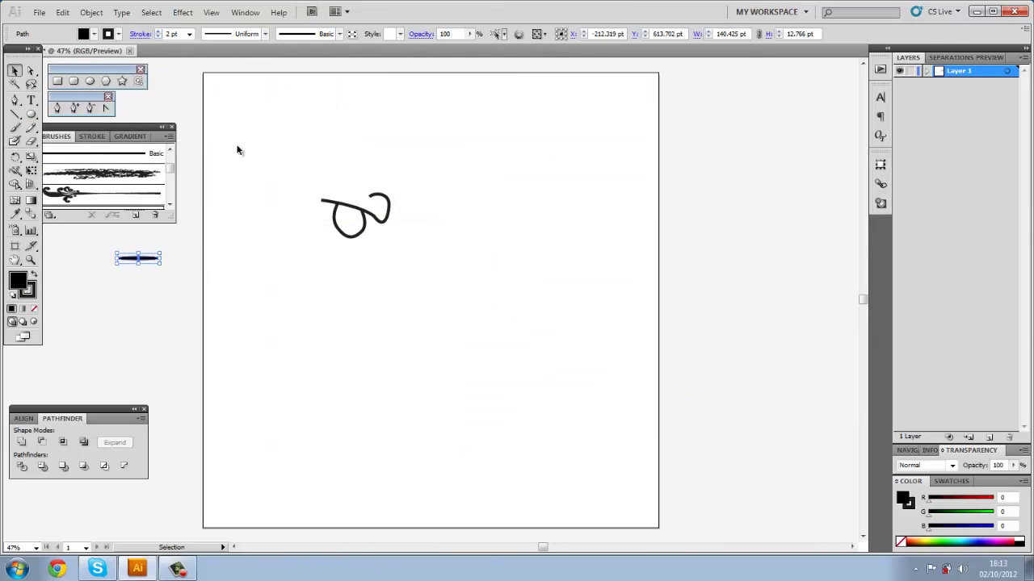
click(371, 212)
click(102, 174)
Draw the lower lid line under the eye and give it the thick brush
click(331, 241)
key(a)
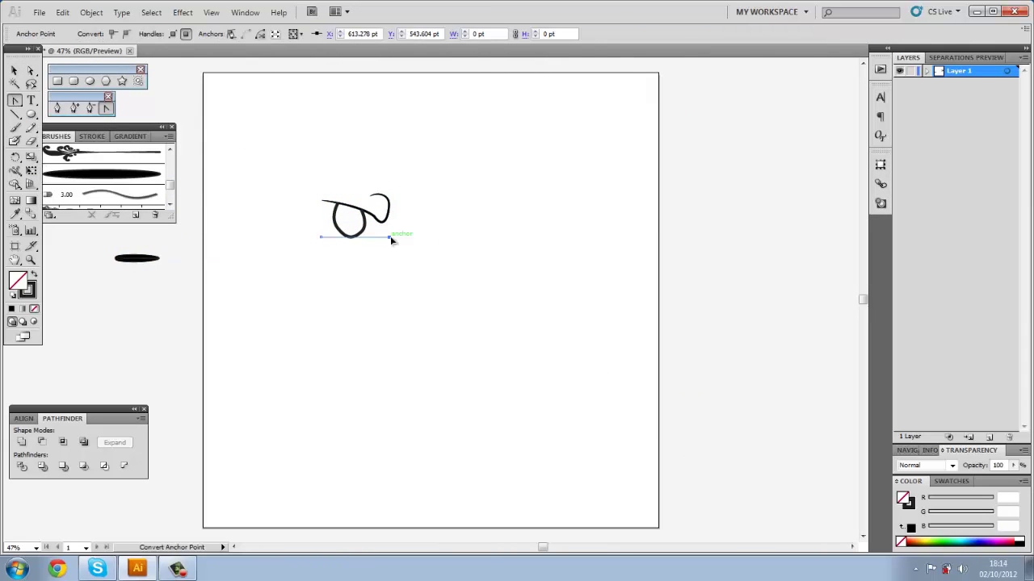
key(p)
mouse_move(349, 241)
mouse_down()
mouse_move(321, 212)
mouse_move(293, 231)
mouse_up()
click(102, 173)
Unite all the eye strokes into one shape and add a small curved stroke beside it
key(a)
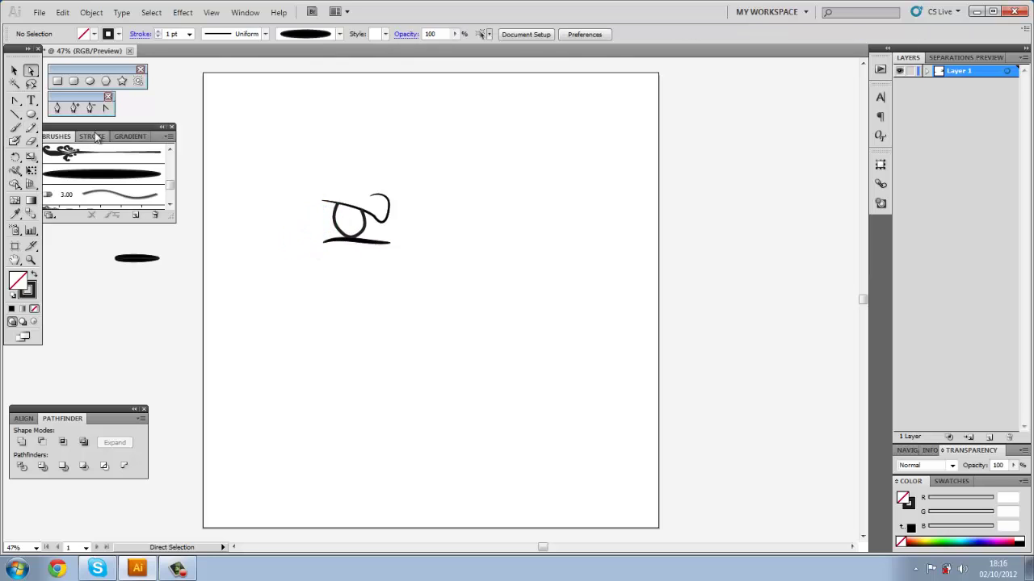
click(337, 210)
key(v)
drag(267, 159, 394, 279)
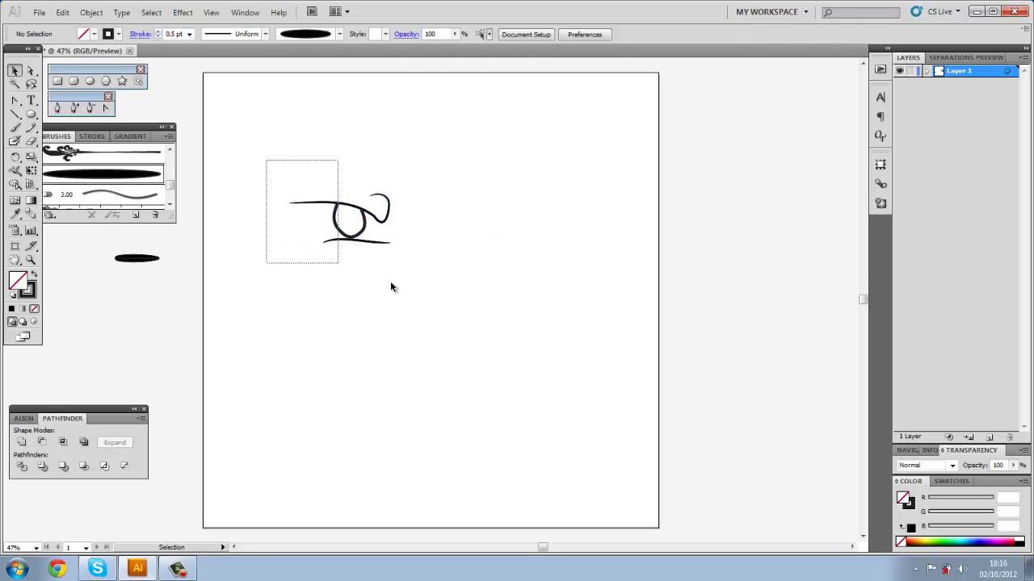
click(21, 442)
click(375, 133)
drag(393, 203, 418, 204)
Draw the right eye's upper lid path and apply the thick brush to it
key(v)
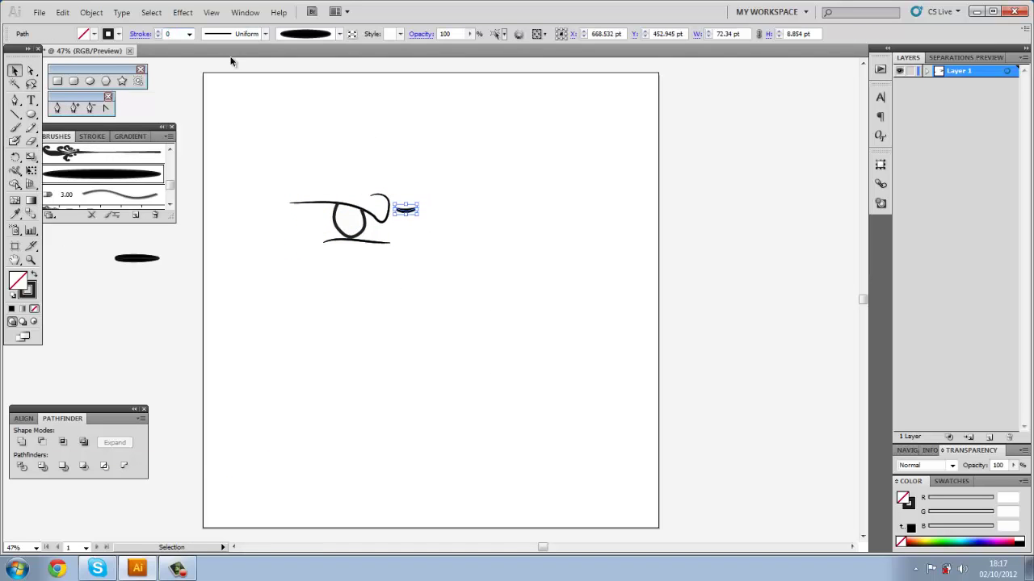
key(p)
click(431, 194)
click(430, 214)
click(493, 209)
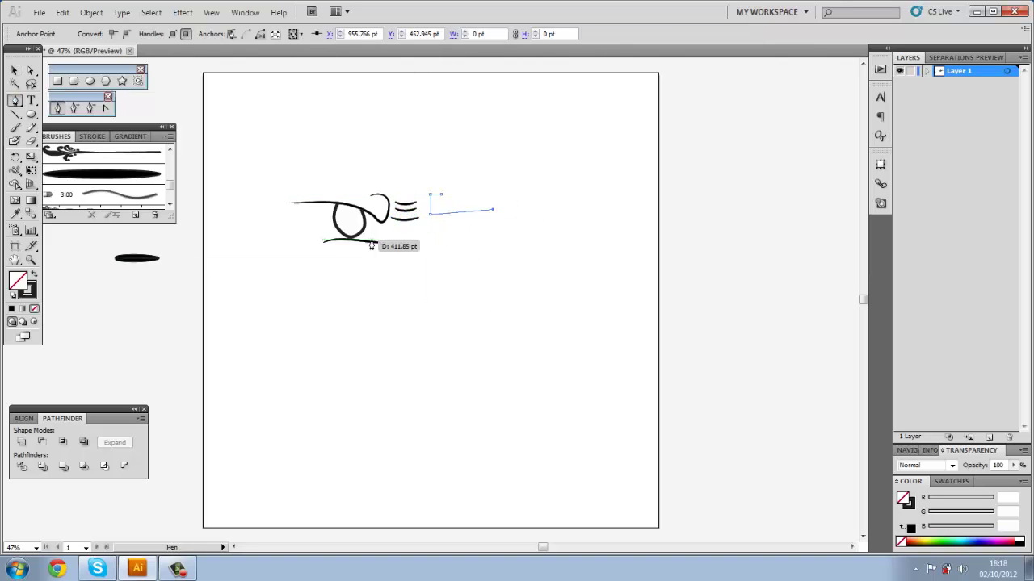
drag(437, 186, 435, 226)
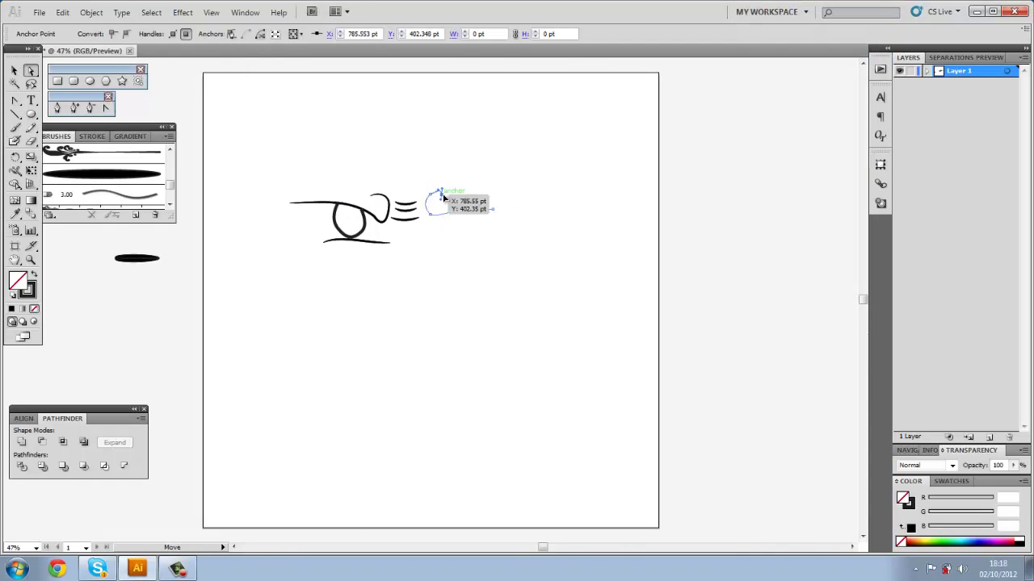
click(153, 173)
Reshape the upper lid's right end into a smooth arc and begin the lower lid
click(30, 70)
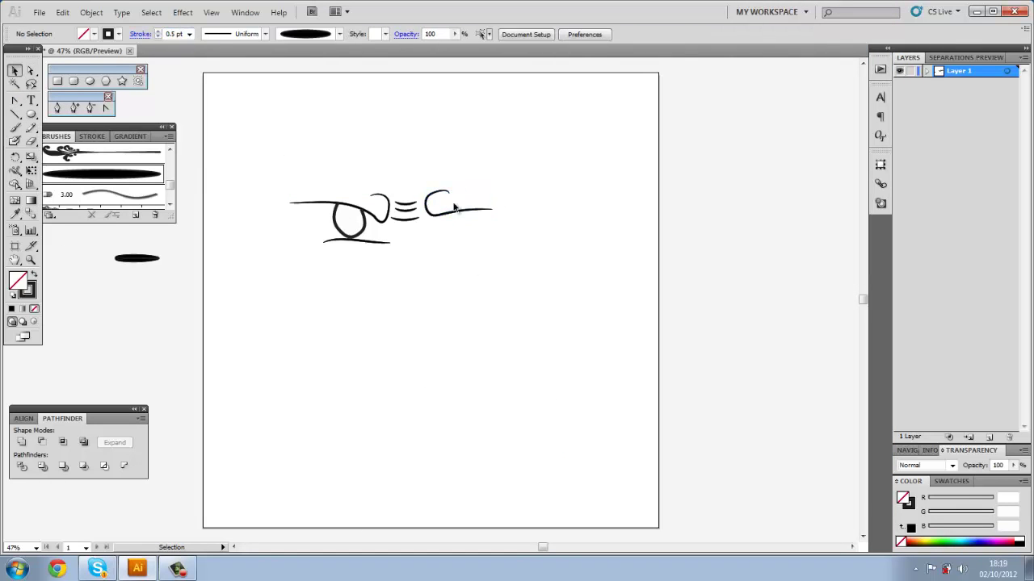
drag(469, 215, 436, 236)
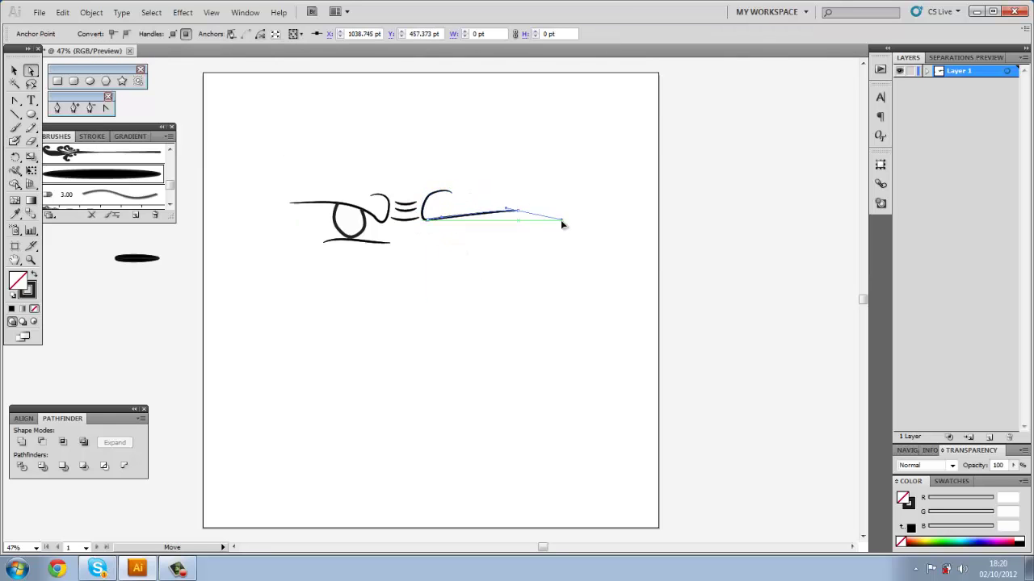
drag(517, 210, 519, 241)
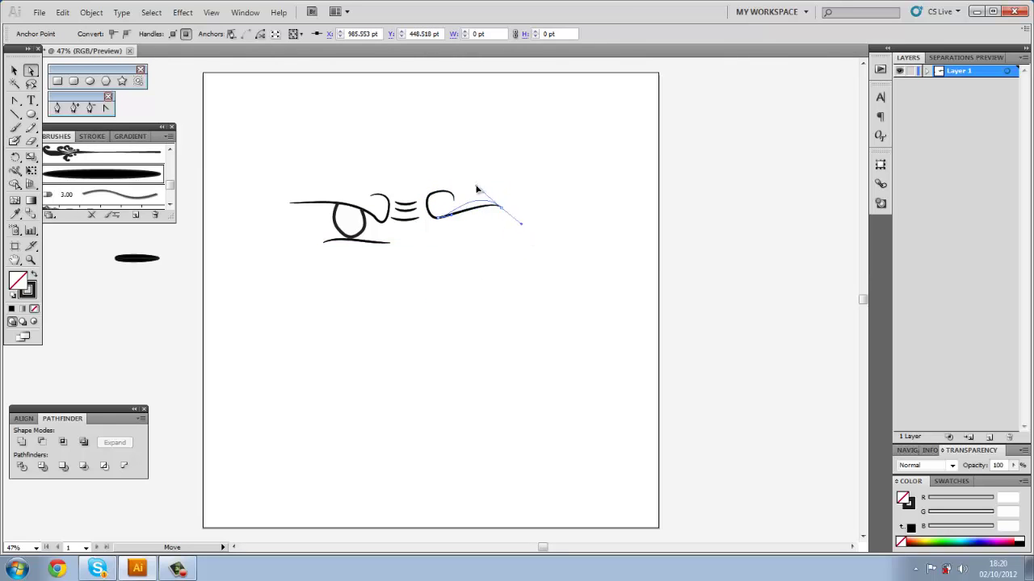
drag(477, 189, 462, 175)
key(shift+c)
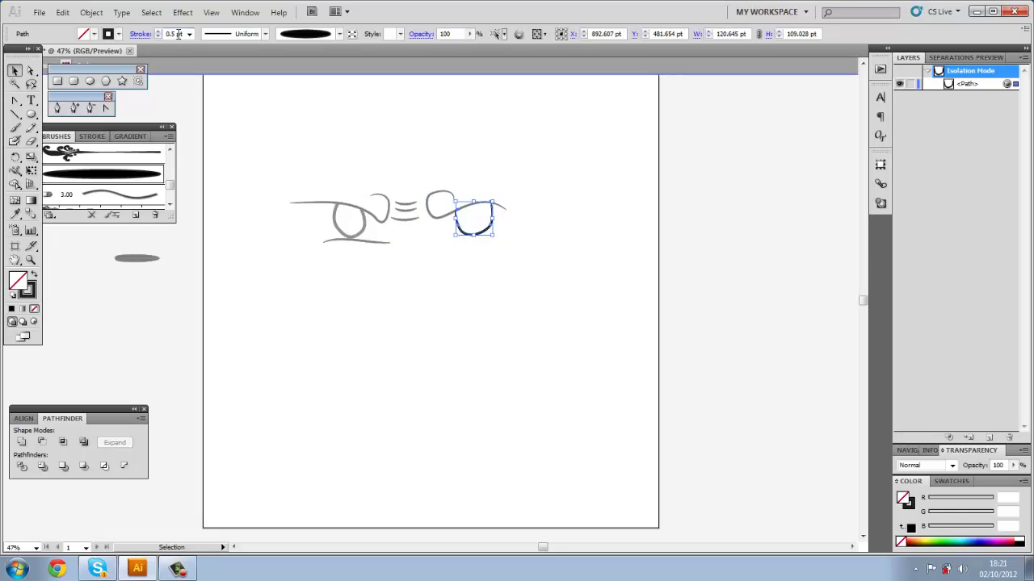
key(ctrl+shift+a)
key(p)
click(438, 240)
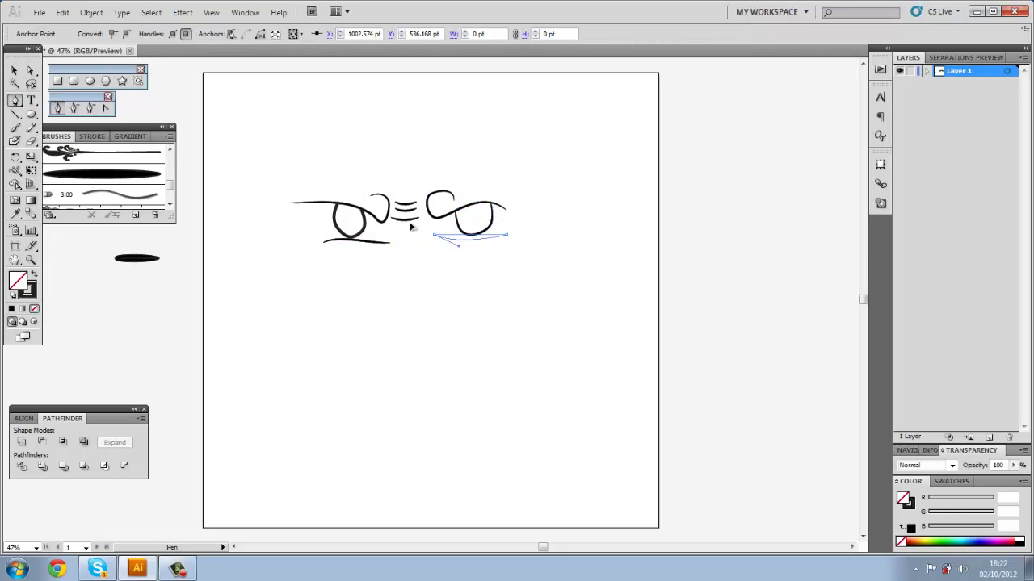
Finish the right lower lid and draw a four-corner nose outline below the eyes
key(a)
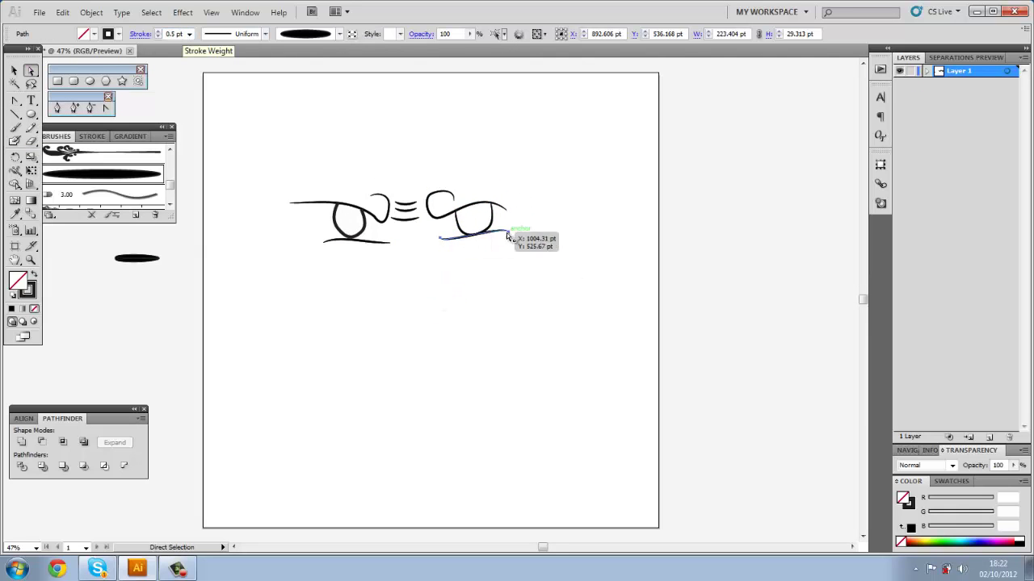
click(14, 104)
click(394, 232)
click(380, 278)
click(432, 293)
click(426, 232)
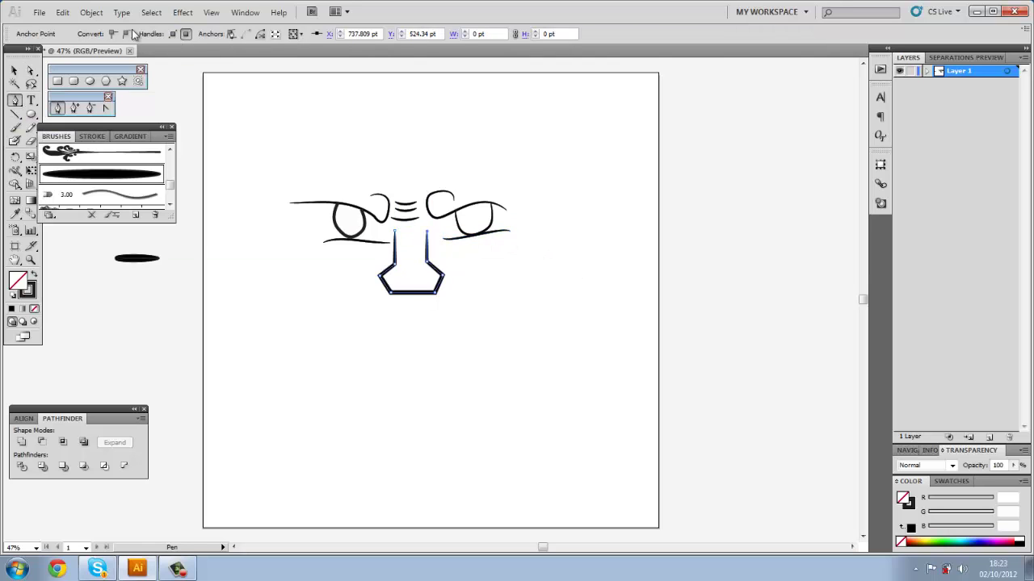
key(v)
click(578, 218)
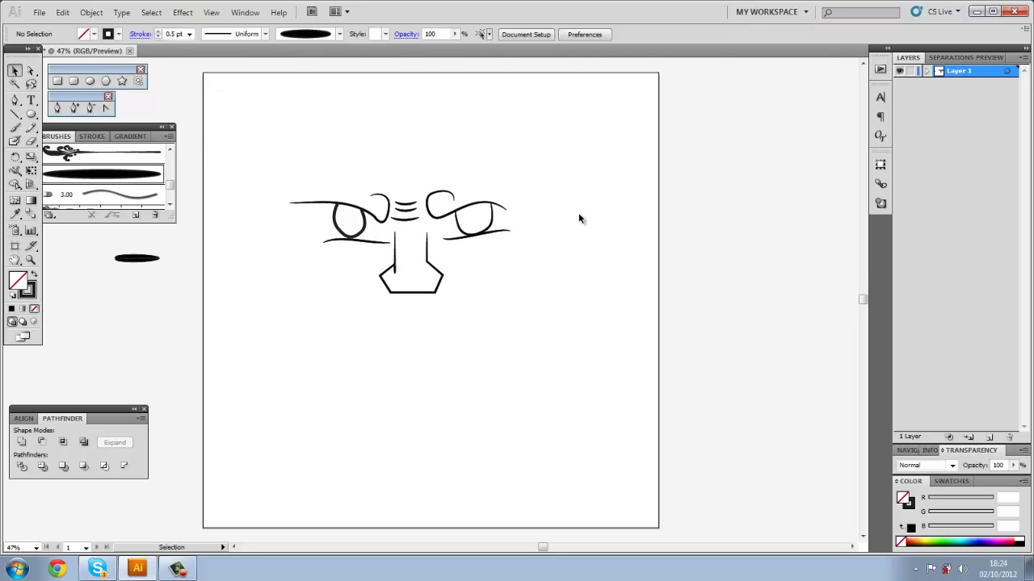
Draw a mouth outline under the nose and round its bottom corners
click(57, 107)
click(349, 277)
click(320, 277)
click(320, 325)
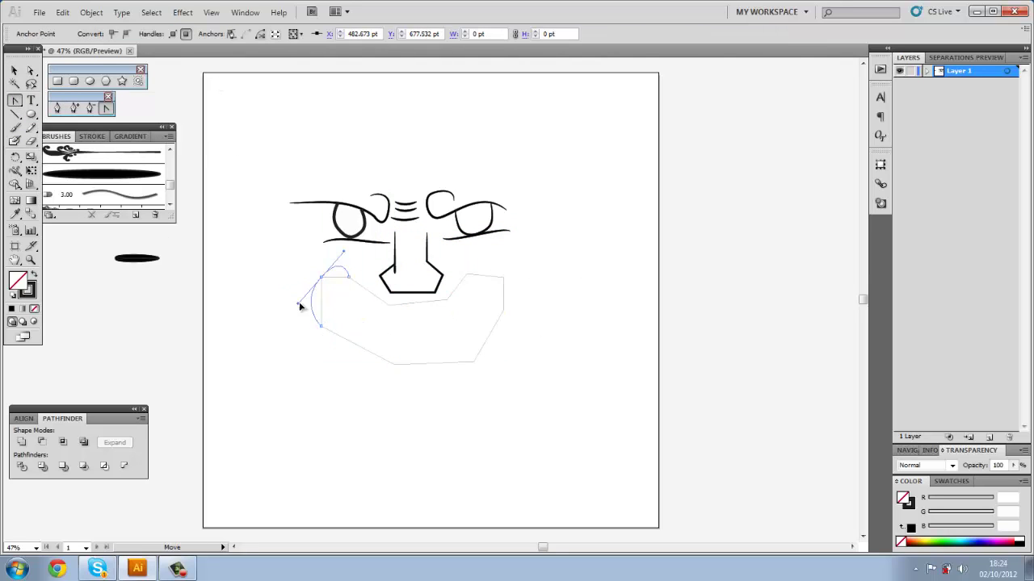
click(446, 300)
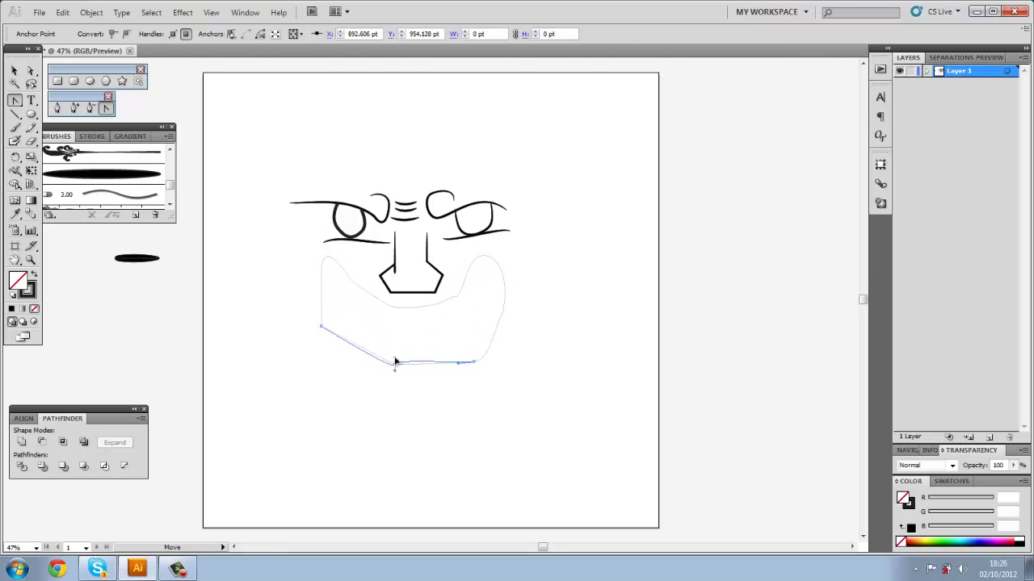
drag(394, 365, 436, 365)
drag(321, 325, 323, 307)
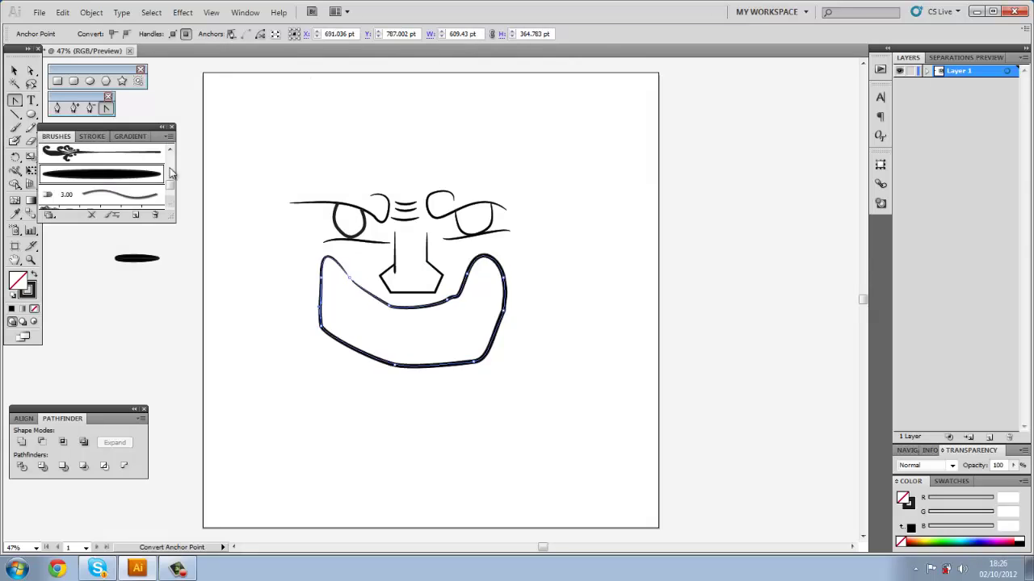
key(a)
Curve the left brow line, round the nose, and draw a straight mouth line
key(ctrl+shift+a)
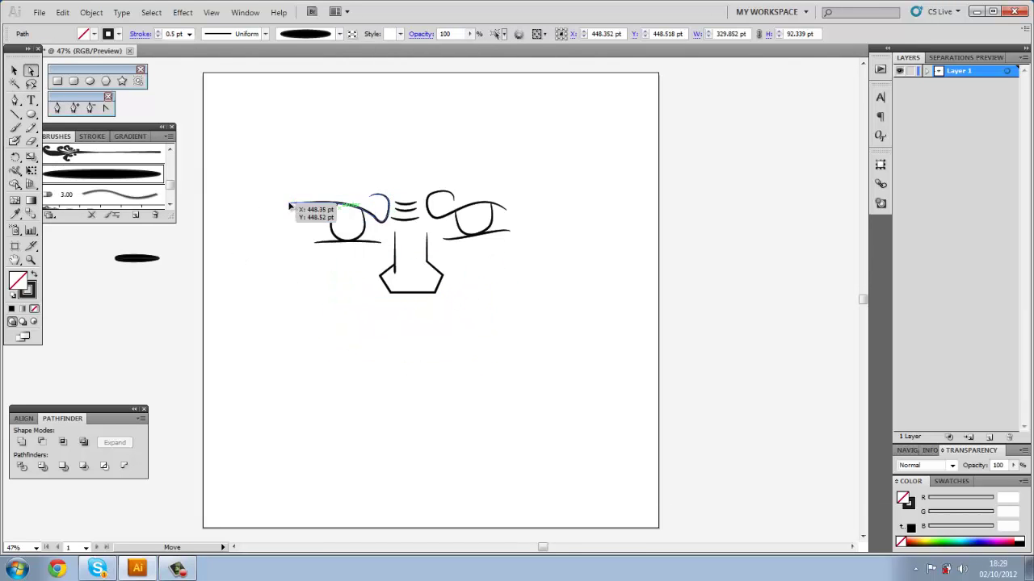
key(shift+c)
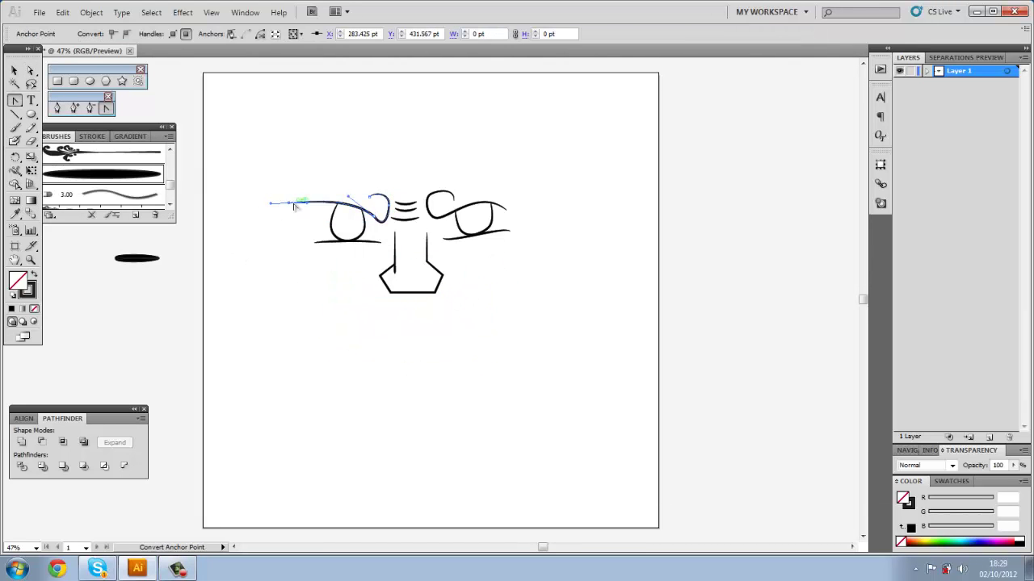
drag(315, 208, 309, 204)
click(392, 291)
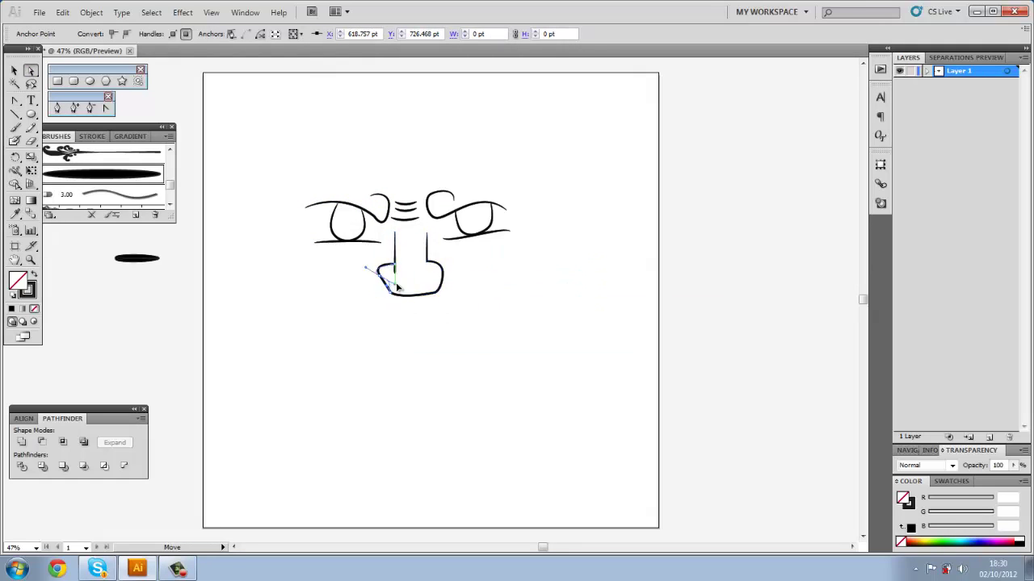
ctrl+click(494, 309)
click(330, 311)
click(483, 311)
Bend the mouth line into a wave and add two short strokes under the nose
key(v)
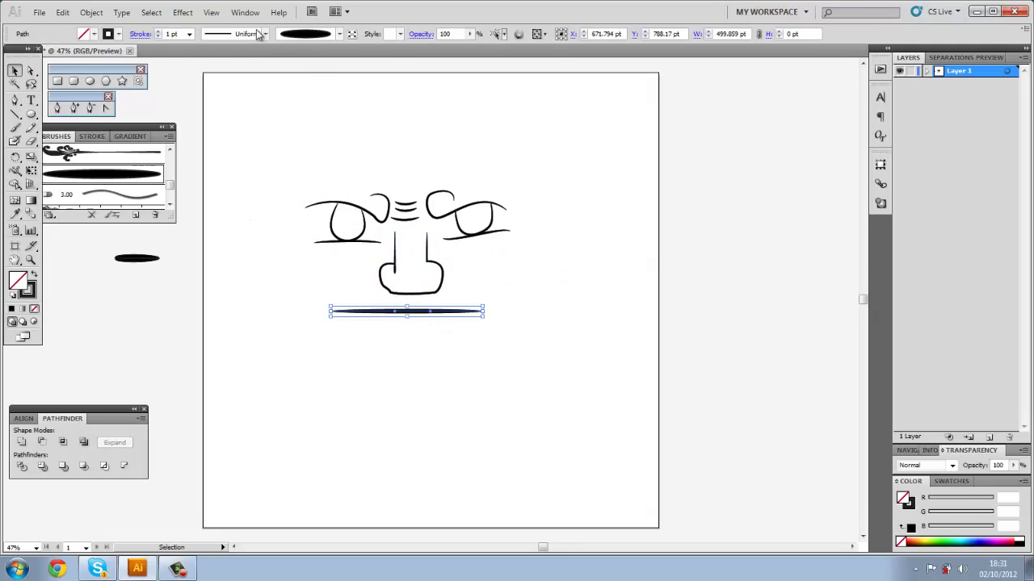
drag(396, 314, 434, 320)
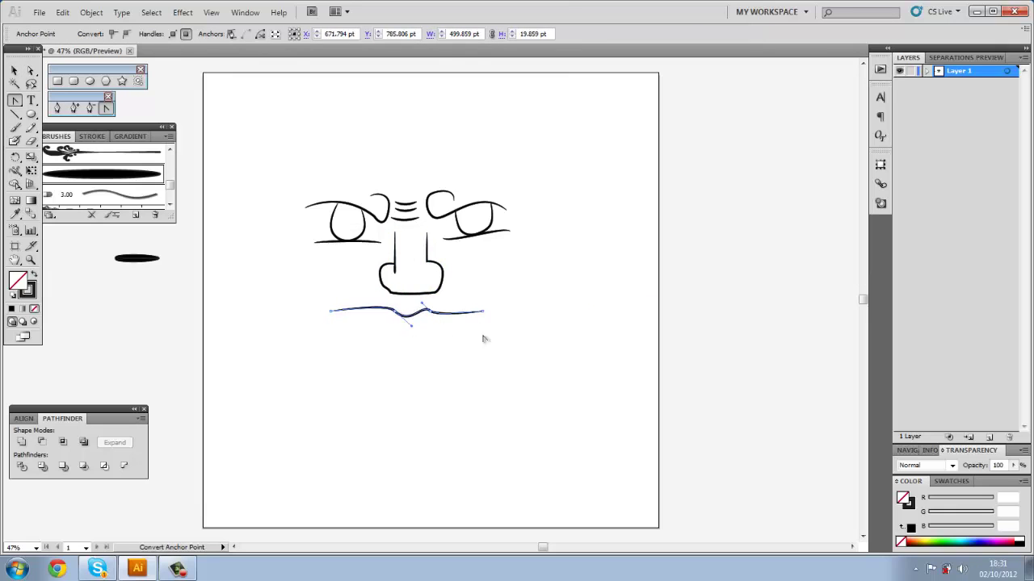
click(482, 339)
click(516, 318)
key(p)
click(392, 307)
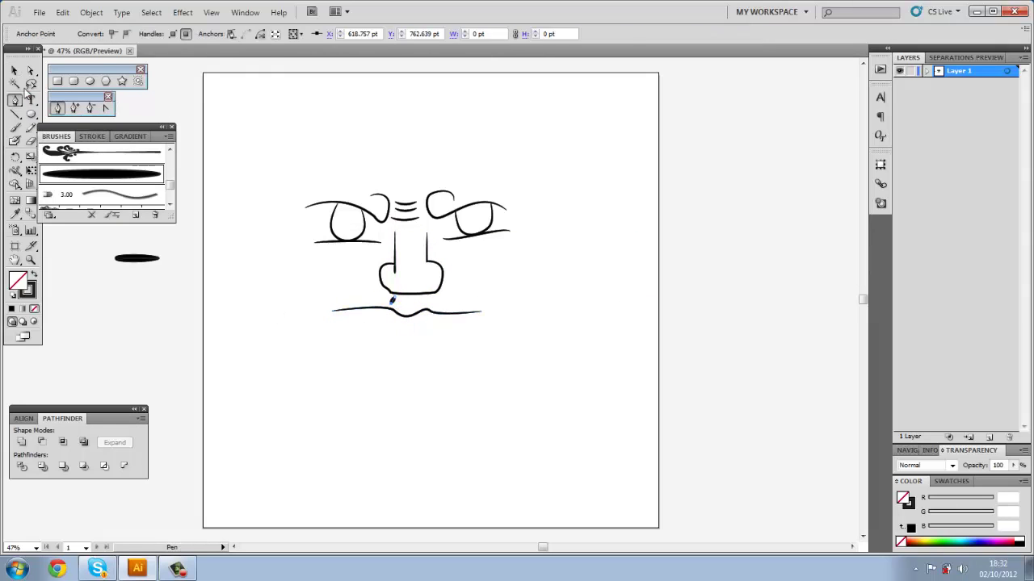
click(424, 297)
key(v)
Extend the mouth from its left end, curve its bottom edge down, and add a line across
key(p)
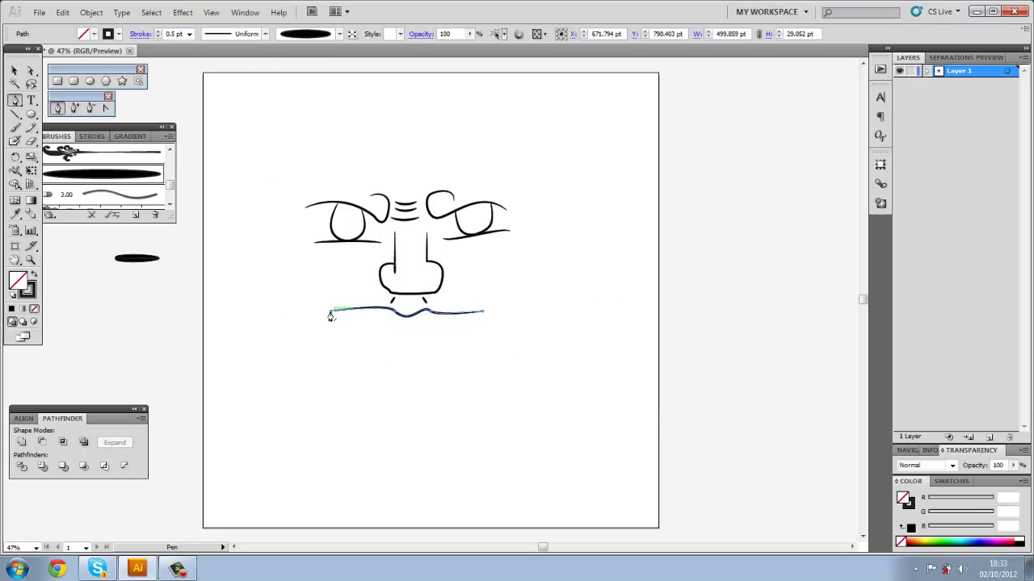
drag(330, 310, 354, 341)
key(shift+c)
drag(464, 365, 476, 369)
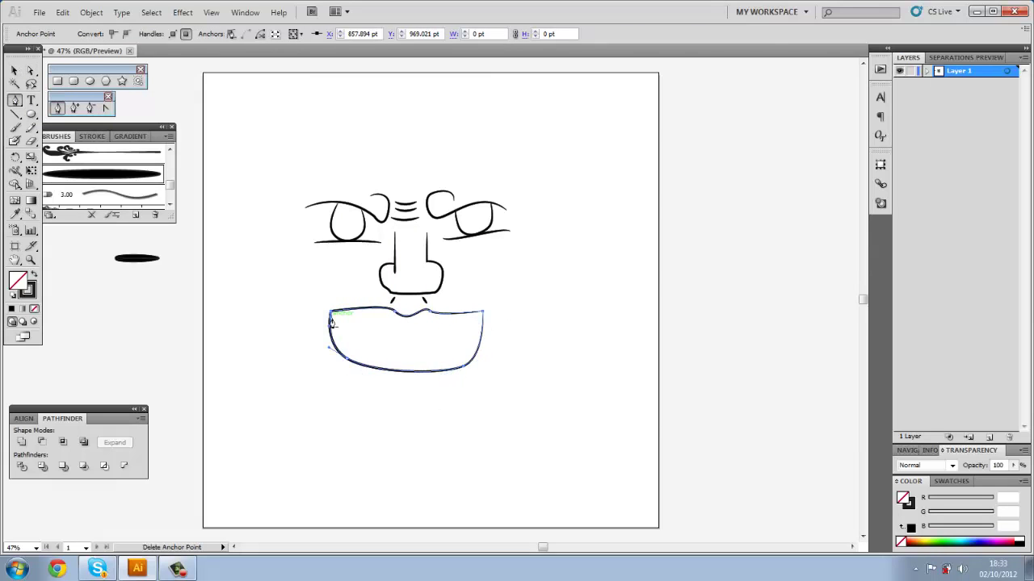
click(333, 316)
click(477, 317)
key(shift+c)
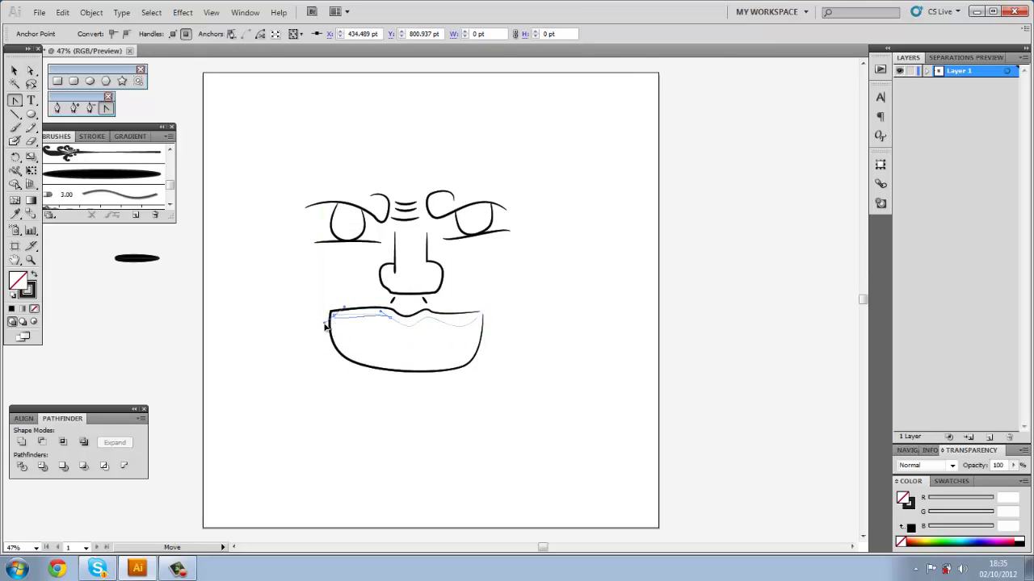
Draw the wavy inner line inside the mouth
key(p)
drag(330, 310, 356, 365)
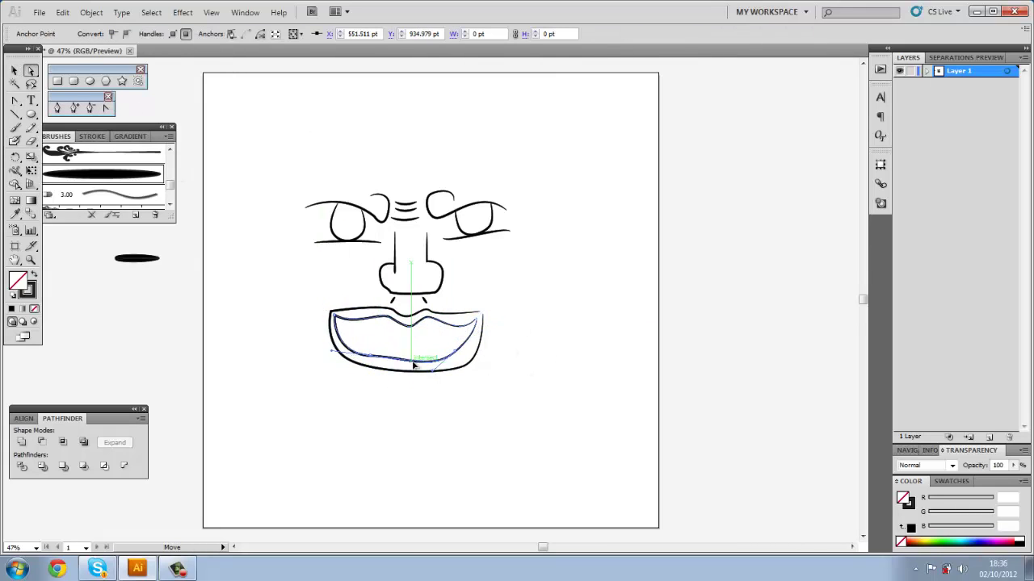
ctrl+click(383, 339)
drag(336, 332, 420, 333)
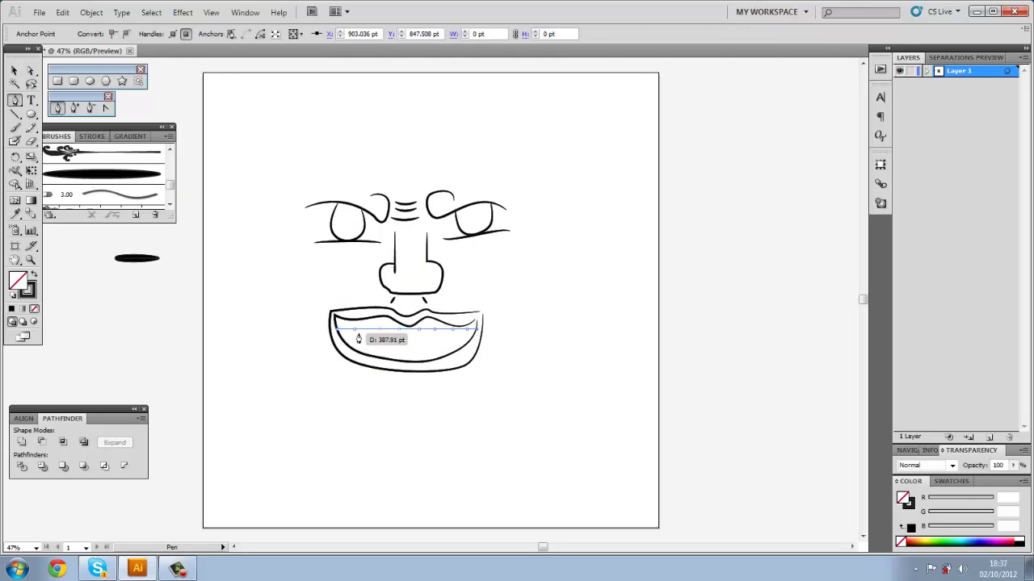
click(462, 335)
key(v)
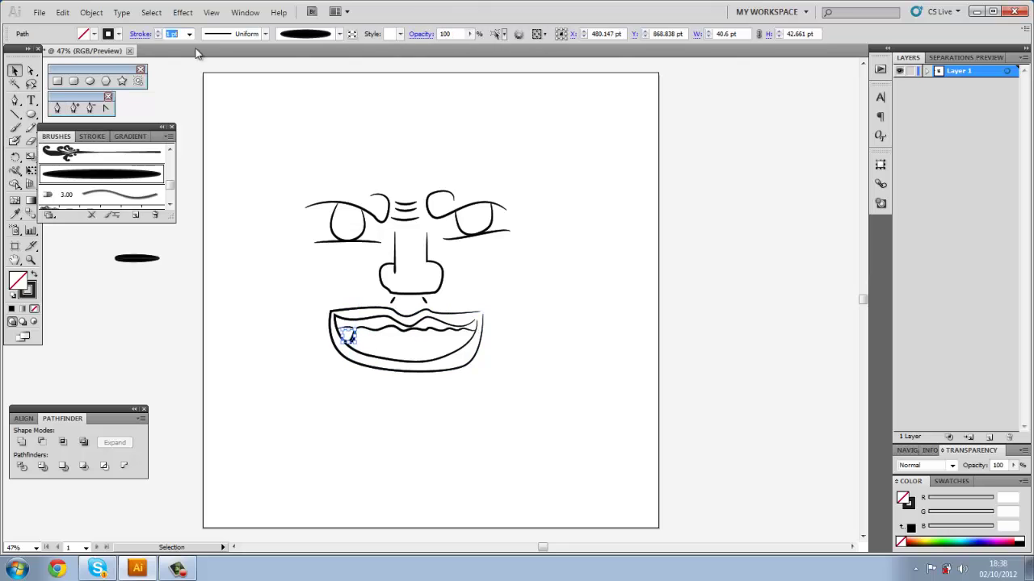
Draw the first small curved teeth along the mouth's upper edge
click(304, 177)
key(p)
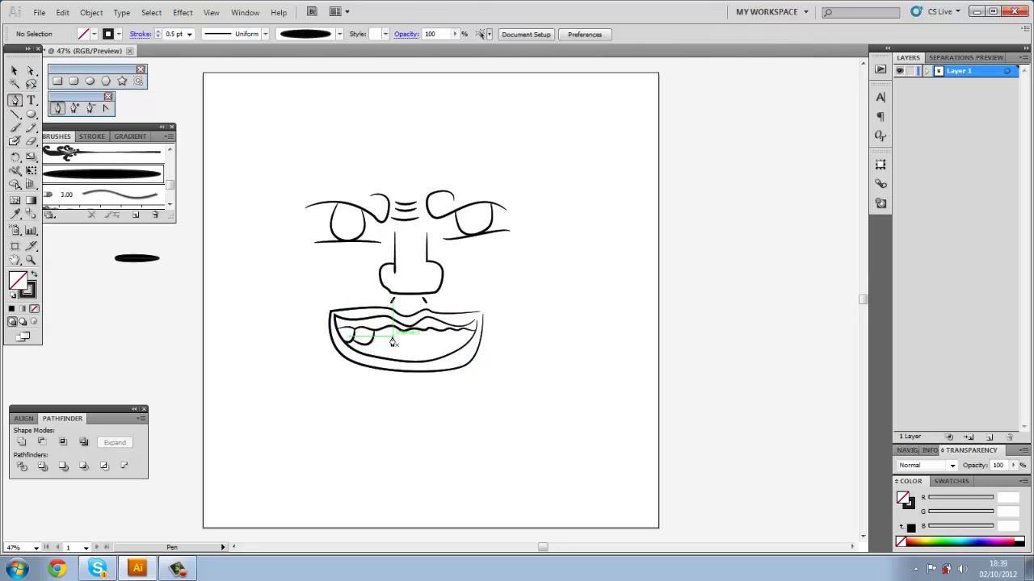
click(392, 342)
key(v)
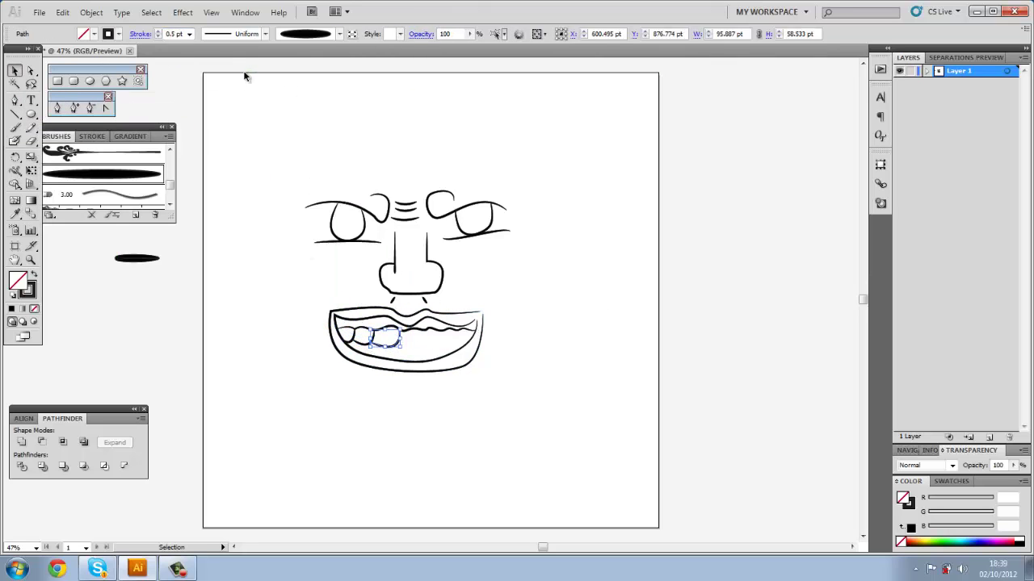
key(p)
click(367, 330)
drag(416, 346, 432, 356)
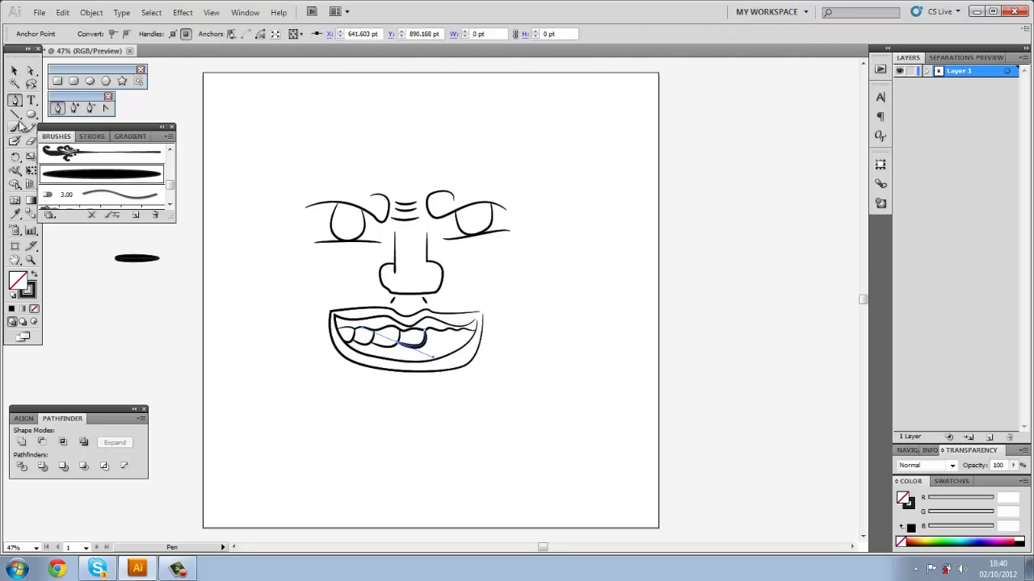
key(v)
Finish the remaining teeth across the mouth and select the mouth outline
key(ctrl+shift+a)
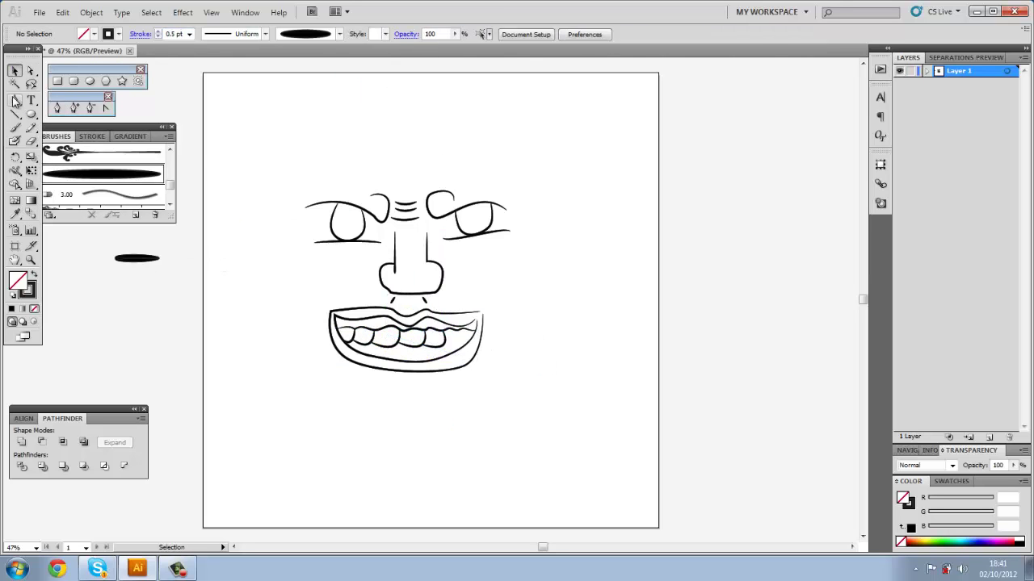
click(14, 100)
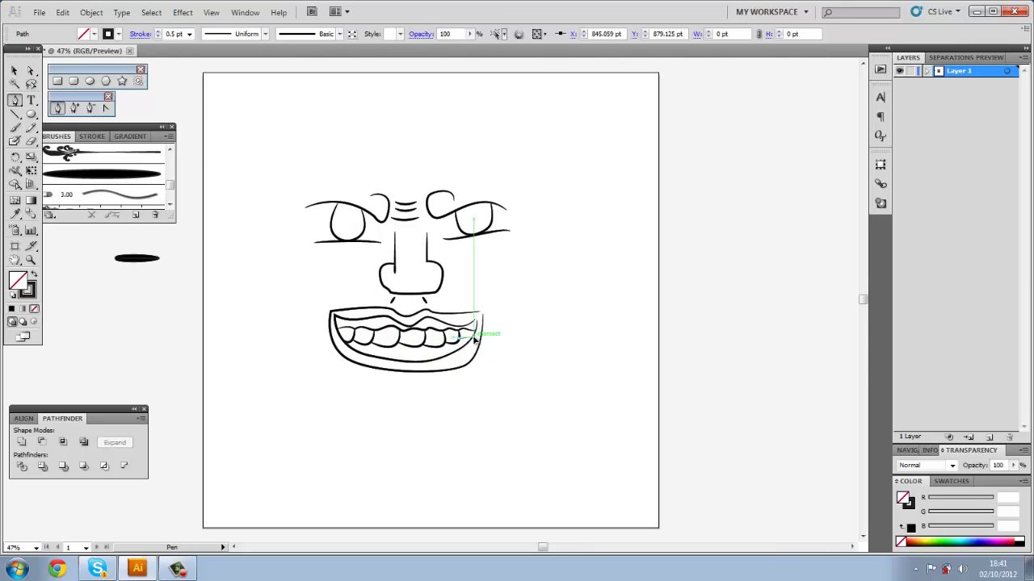
click(31, 142)
key(a)
click(484, 327)
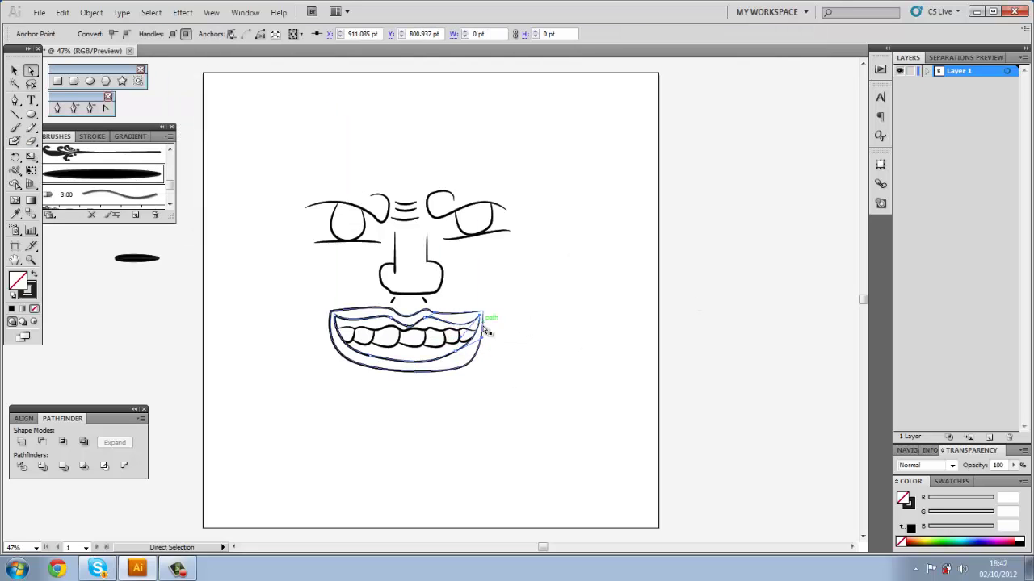
Draw curved cheek lines on both sides of the mouth with a 0.5 pt stroke
key(p)
click(306, 307)
drag(334, 283, 356, 279)
click(189, 34)
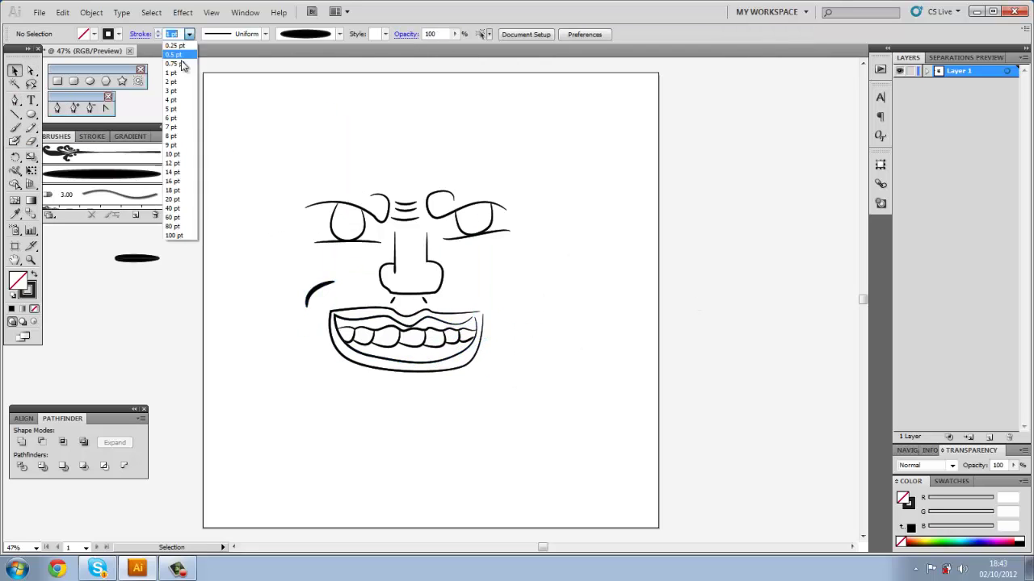
click(180, 83)
click(483, 287)
drag(509, 311, 510, 323)
ctrl+click(483, 382)
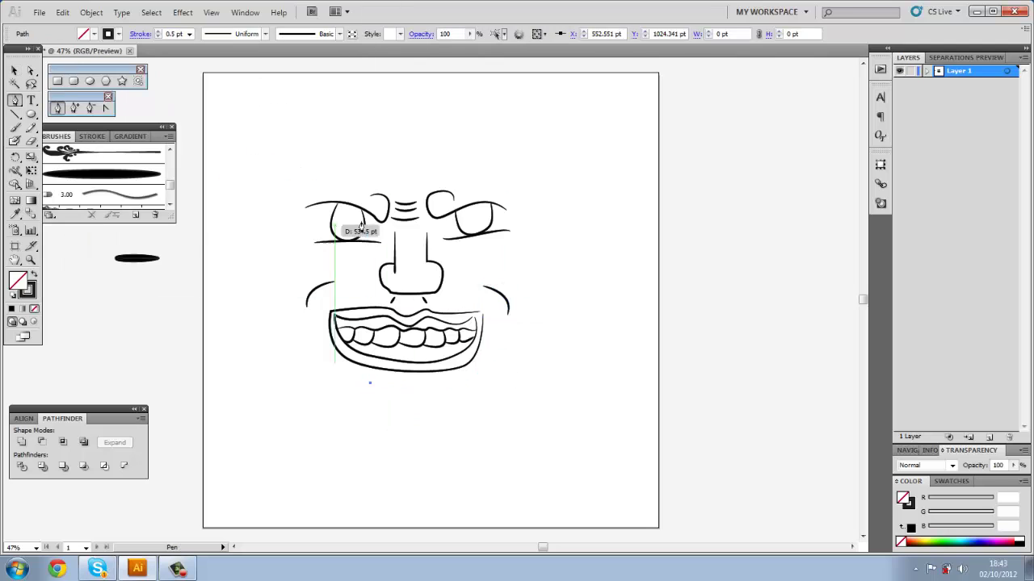
Draw a U-shaped jaw under the mouth, then delete it
click(281, 242)
click(393, 415)
click(538, 242)
drag(393, 415, 496, 439)
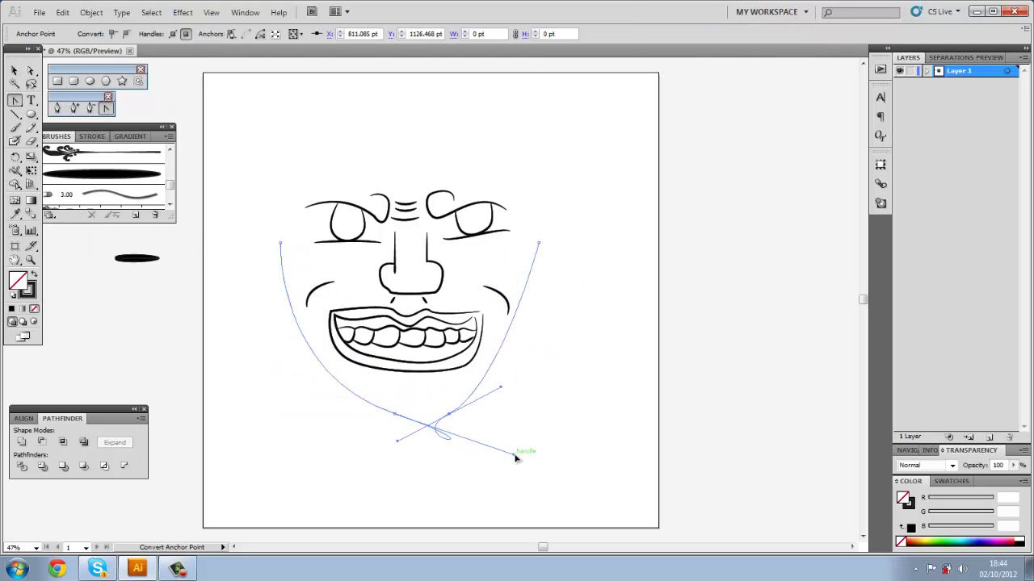
key(a)
key(Delete)
Redraw the face outline with an angular chin, from the left temple to the right side
key(p)
click(337, 372)
click(348, 401)
click(469, 404)
click(491, 369)
click(541, 353)
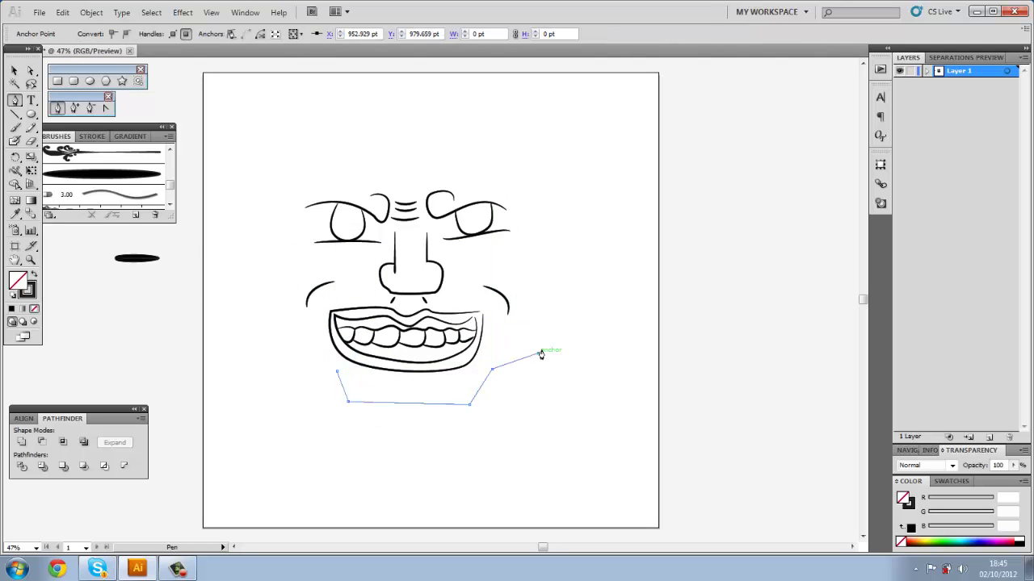
key(Delete)
click(271, 231)
click(278, 327)
click(347, 388)
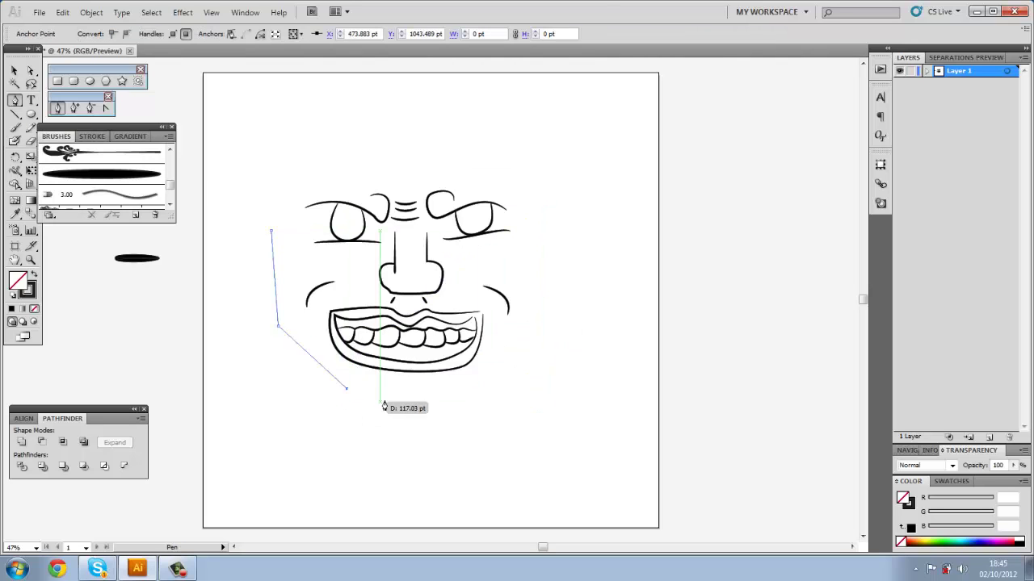
click(269, 230)
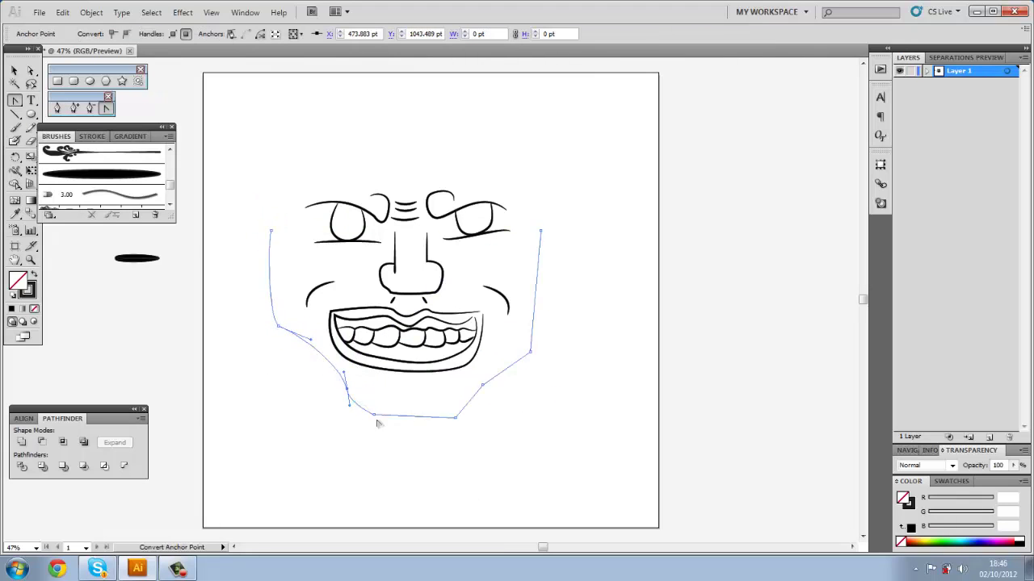
Sharpen the outline's lower-left corner, raise its top-left point, and apply a black brush stroke
key(a)
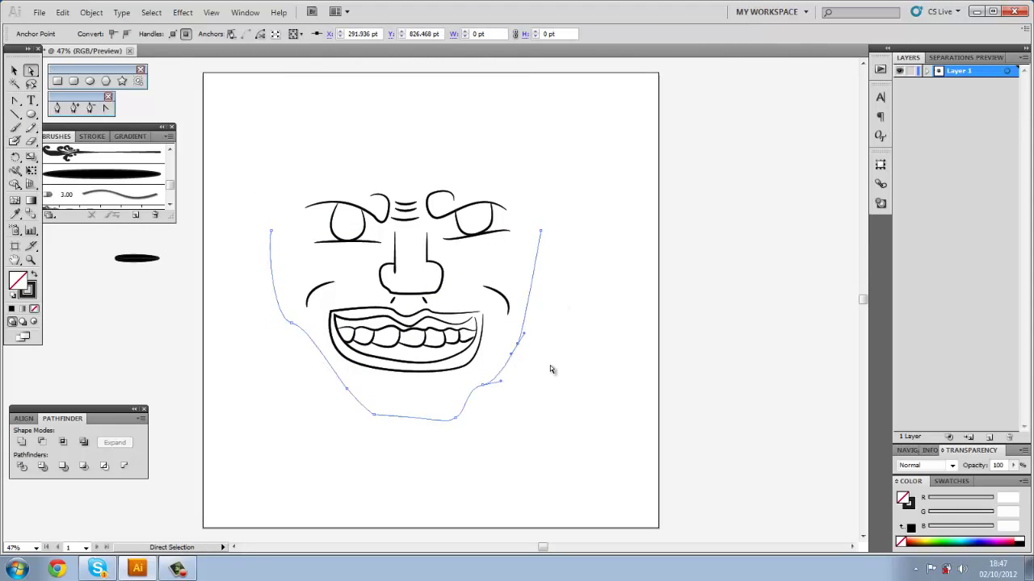
drag(463, 419, 464, 416)
key(shift+c)
click(292, 323)
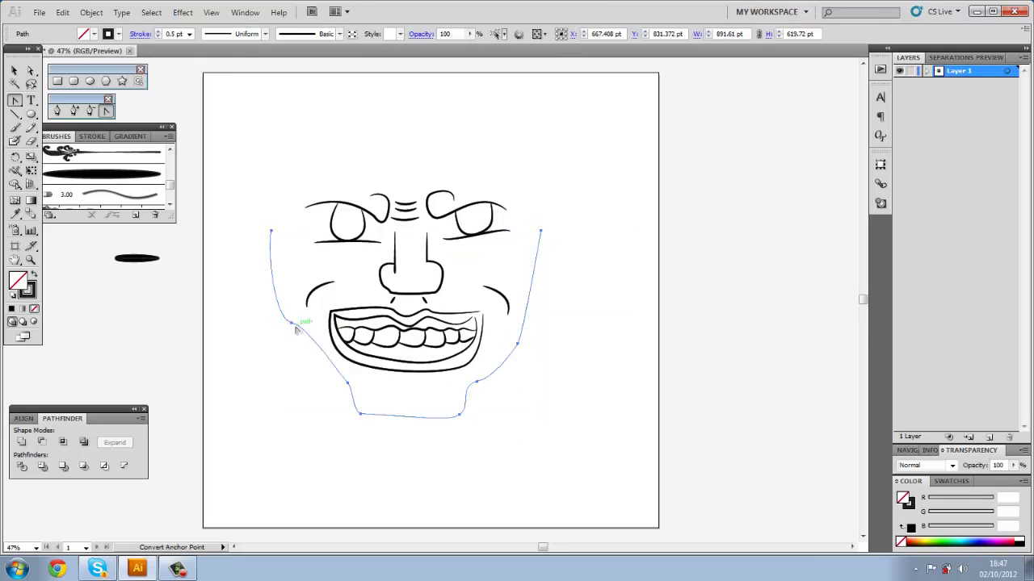
key(a)
drag(272, 232, 277, 203)
click(563, 431)
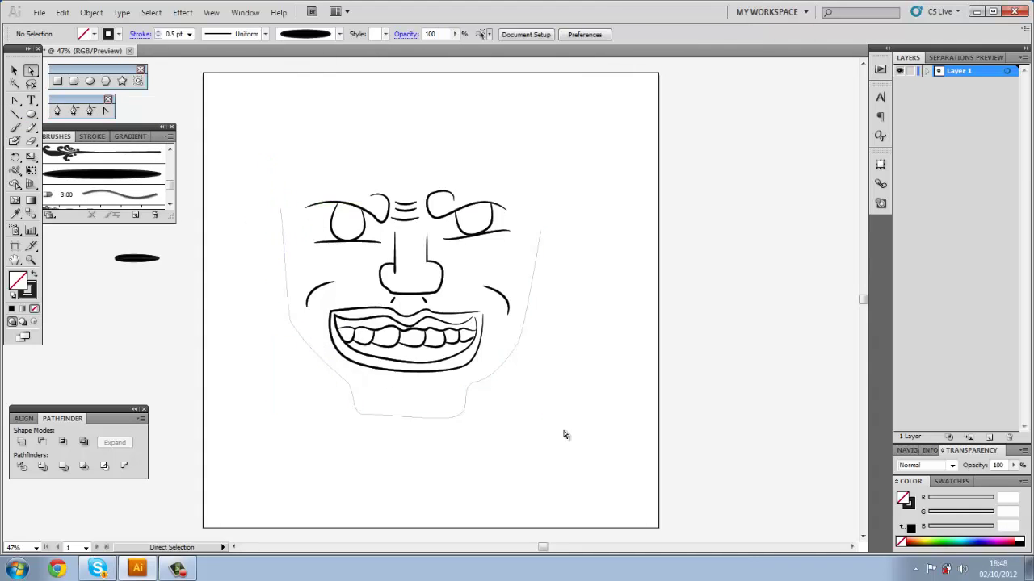
click(476, 386)
click(102, 172)
Add and smooth anchor points on the left ear outline
key(v)
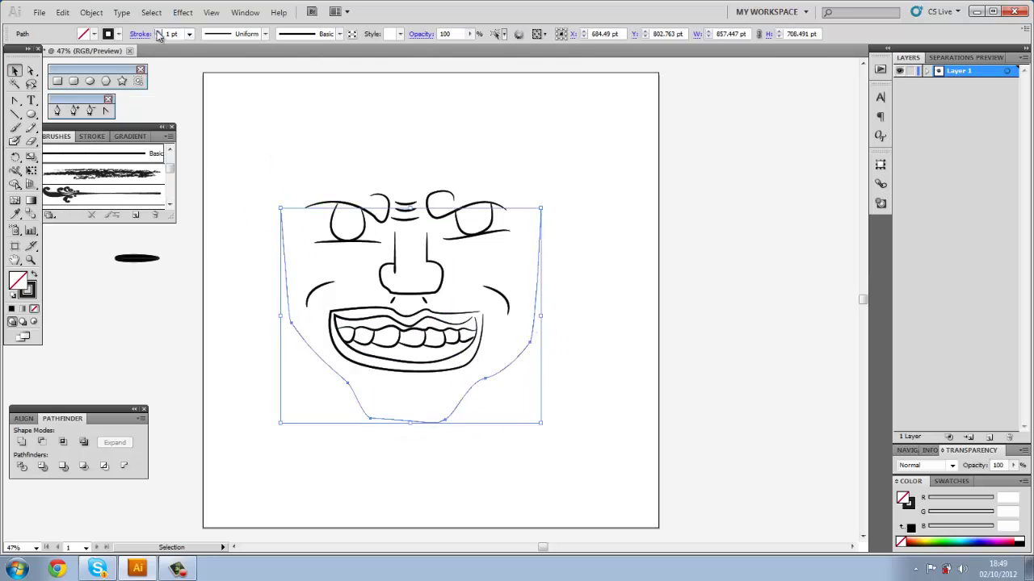
click(590, 293)
key(p)
click(281, 215)
click(256, 209)
click(251, 227)
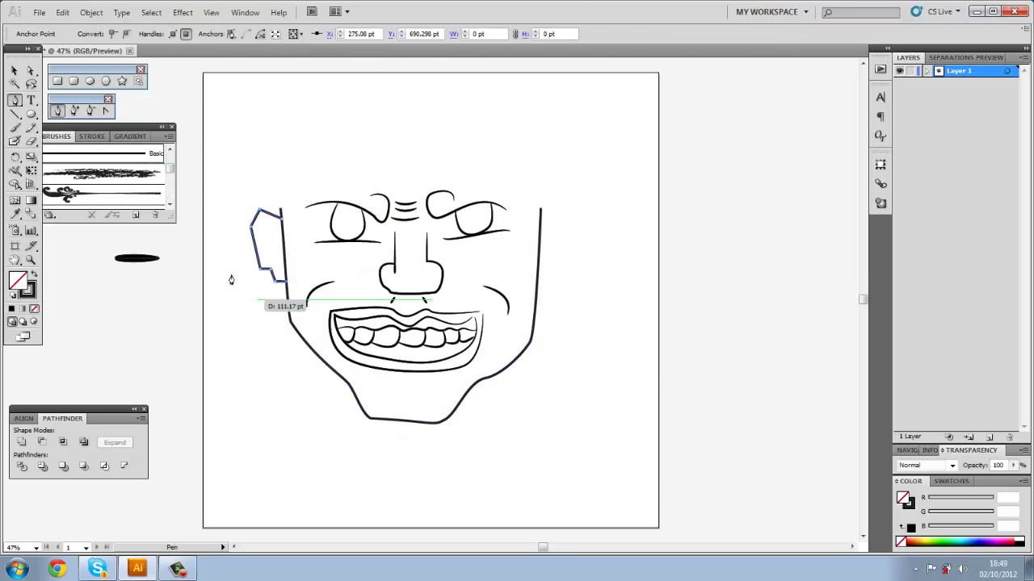
click(259, 278)
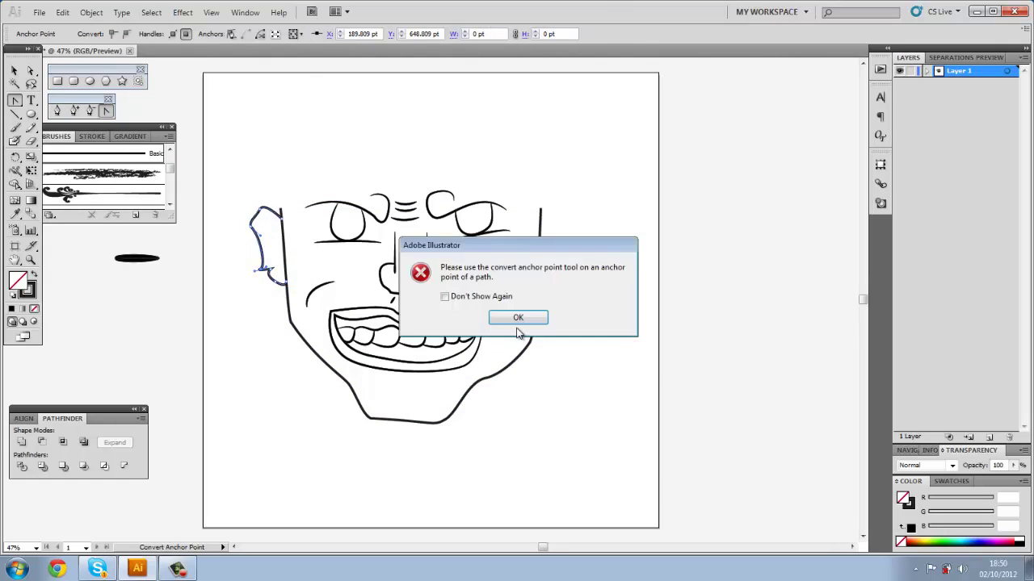
click(517, 316)
Reshape the left ear by smoothing its inner point and dragging its outline
key(v)
click(14, 101)
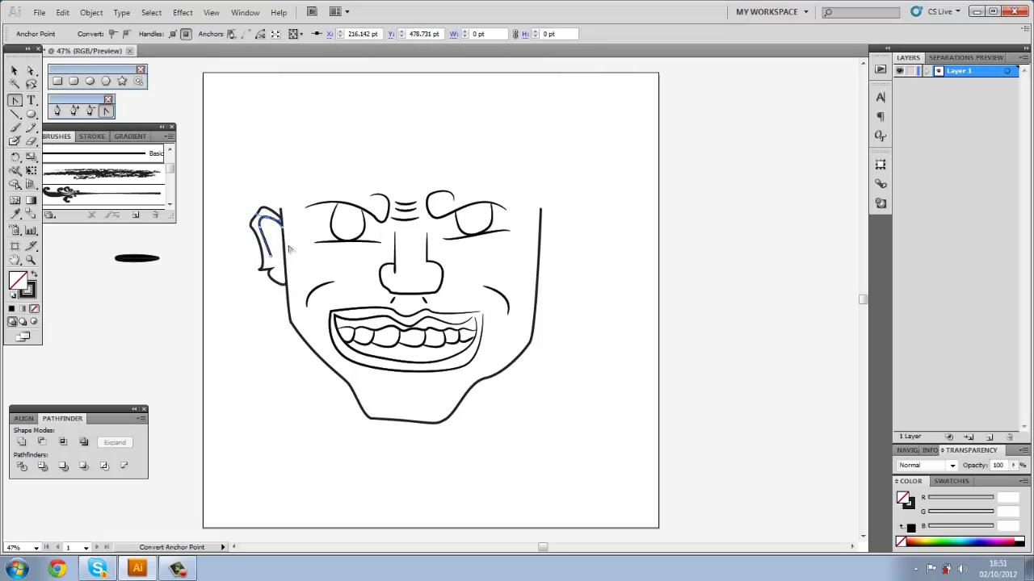
click(273, 237)
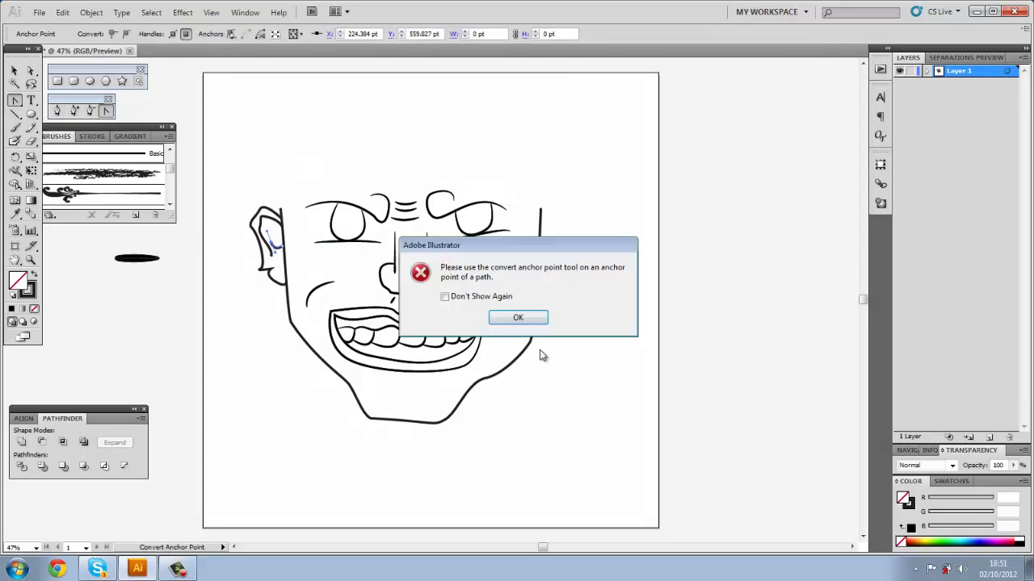
click(529, 316)
key(v)
drag(279, 253, 288, 254)
key(a)
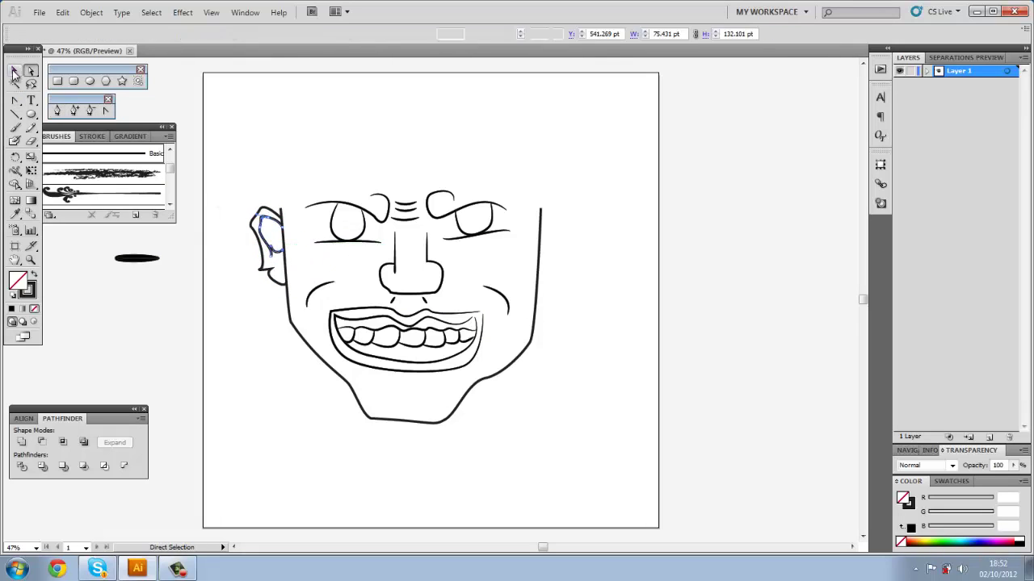
click(256, 246)
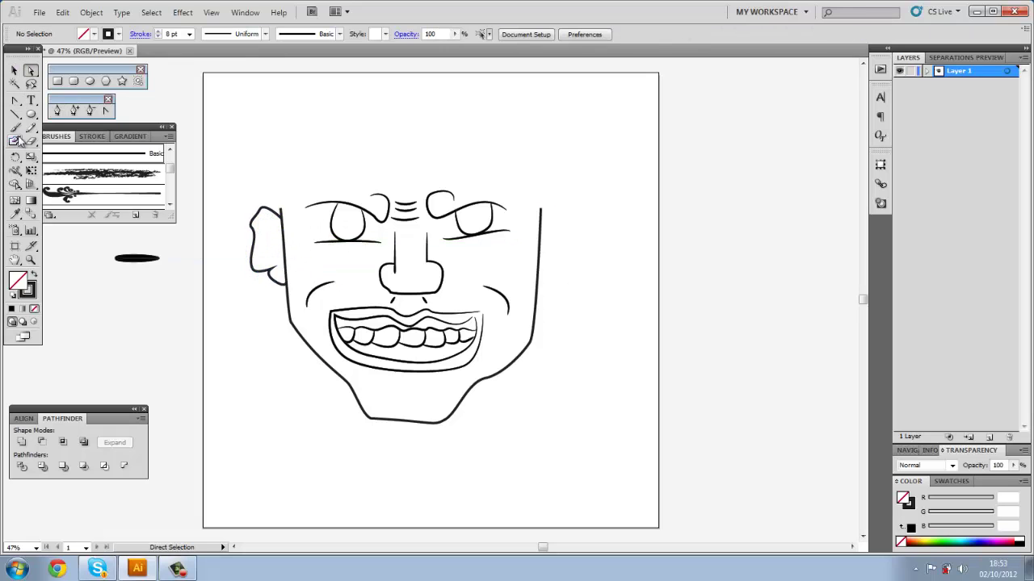
key(p)
key(v)
click(305, 222)
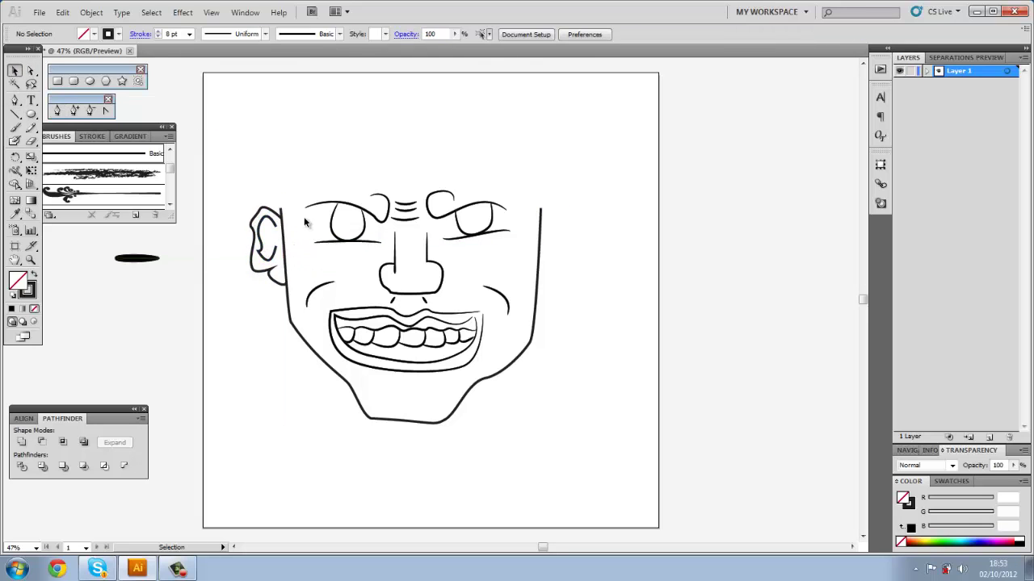
Draw a curved inner-ear line in the left ear with a 0.5 pt tapered brush stroke
click(13, 100)
drag(268, 217, 261, 267)
click(273, 269)
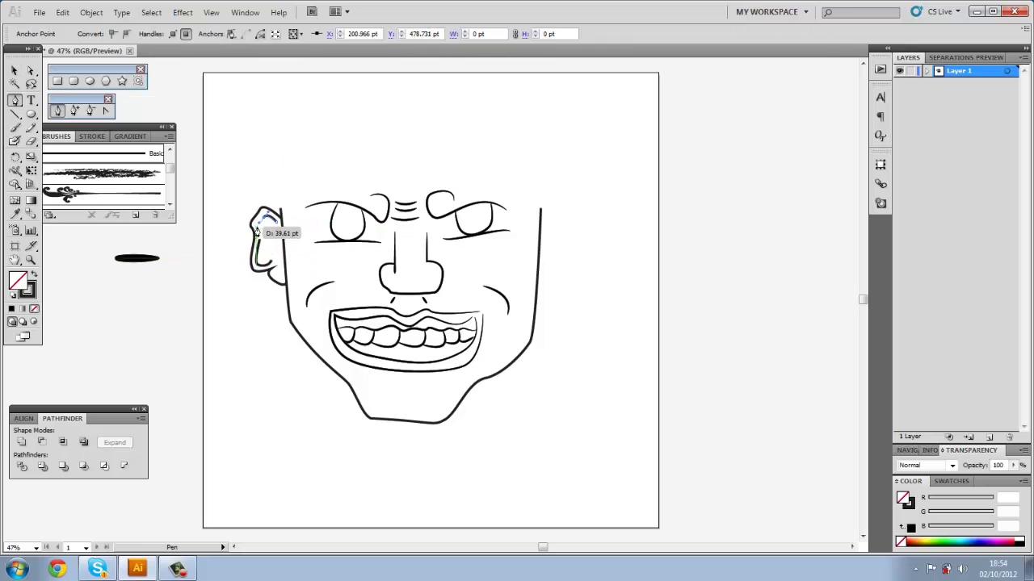
key(v)
click(257, 242)
click(188, 34)
click(173, 54)
click(102, 157)
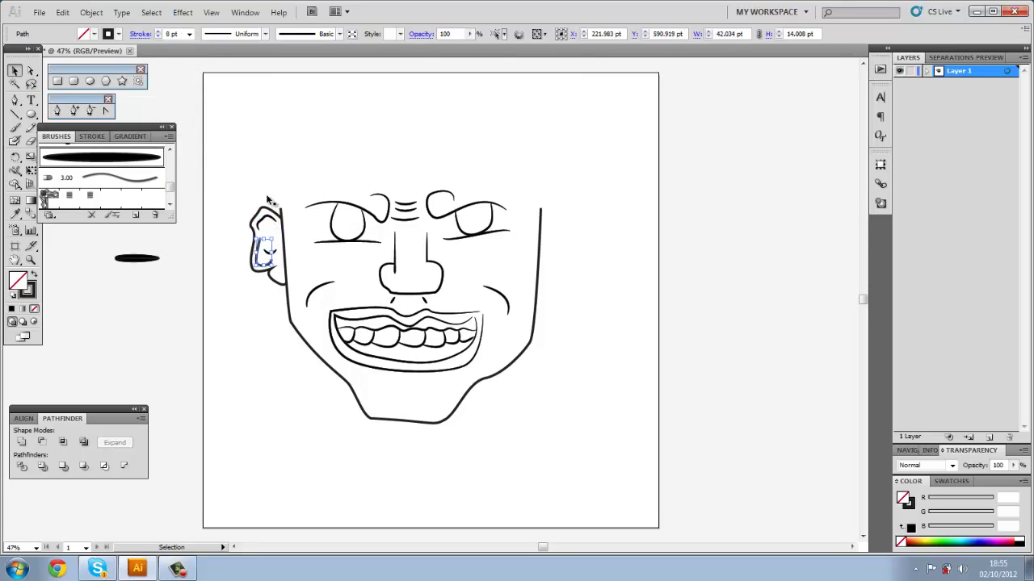
click(406, 110)
Draw the right ear outline curving back to the jaw, plus its inner-ear line
click(543, 214)
drag(582, 208, 589, 216)
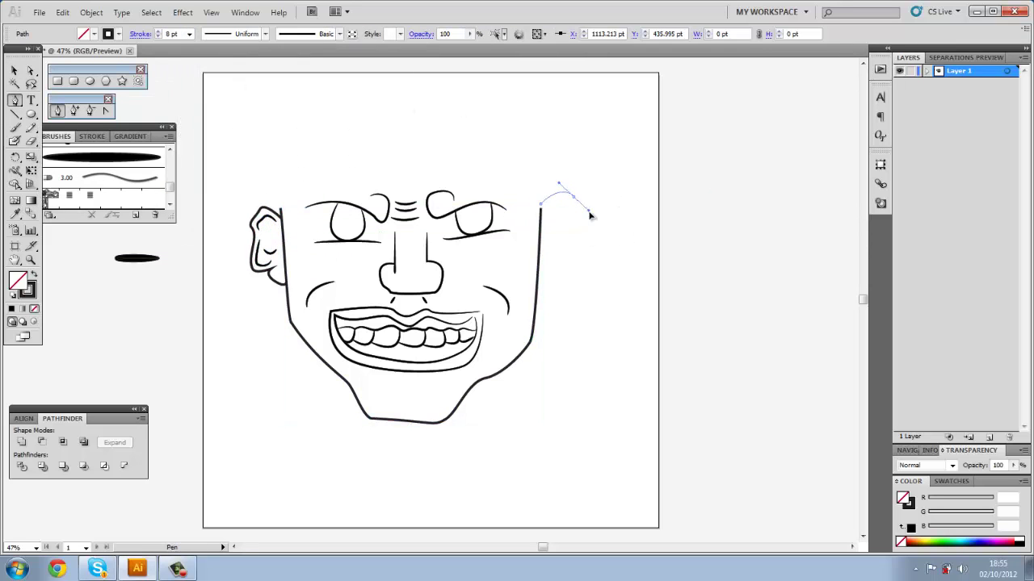
drag(559, 273, 546, 255)
key(v)
click(56, 110)
click(572, 215)
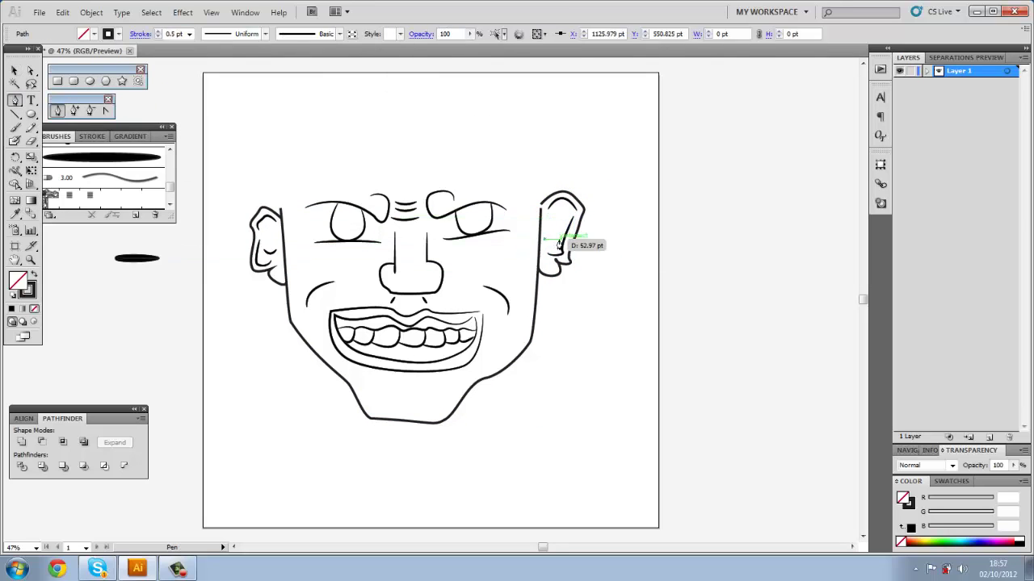
ctrl+click(596, 172)
Pen-draw the zigzag fringe across the forehead and the rounded crown outline
key(v)
key(p)
click(279, 210)
drag(315, 184, 320, 187)
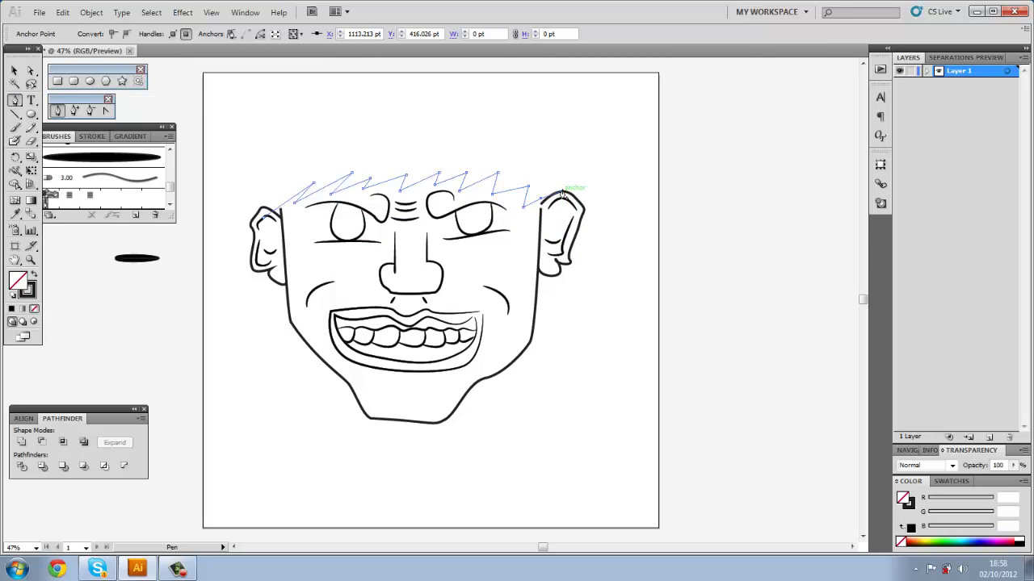
drag(386, 135, 242, 199)
drag(323, 129, 308, 136)
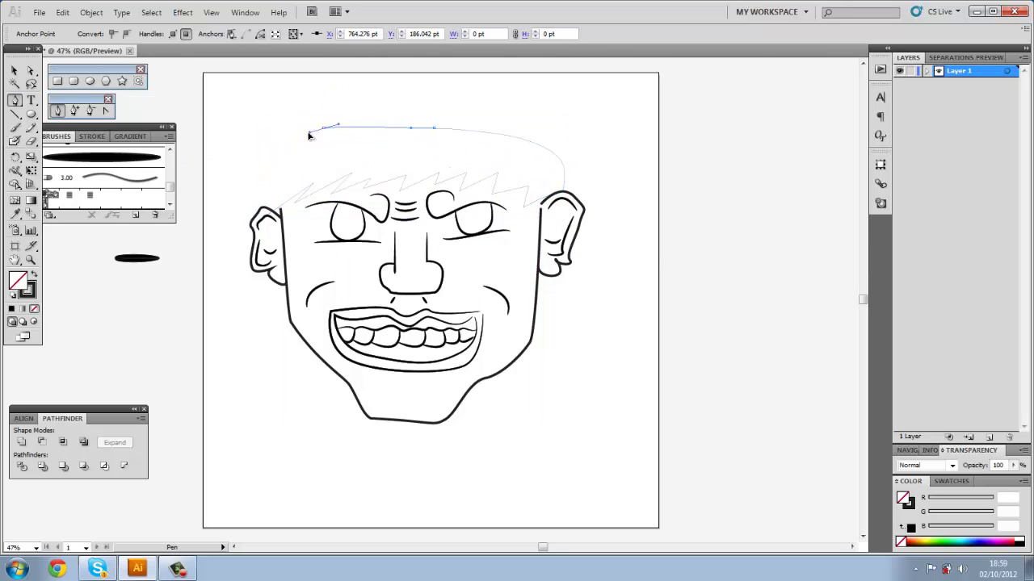
ctrl+click(298, 164)
Reshape the top-right of the head outline and add a hair strand line at the left temple
key(a)
click(421, 133)
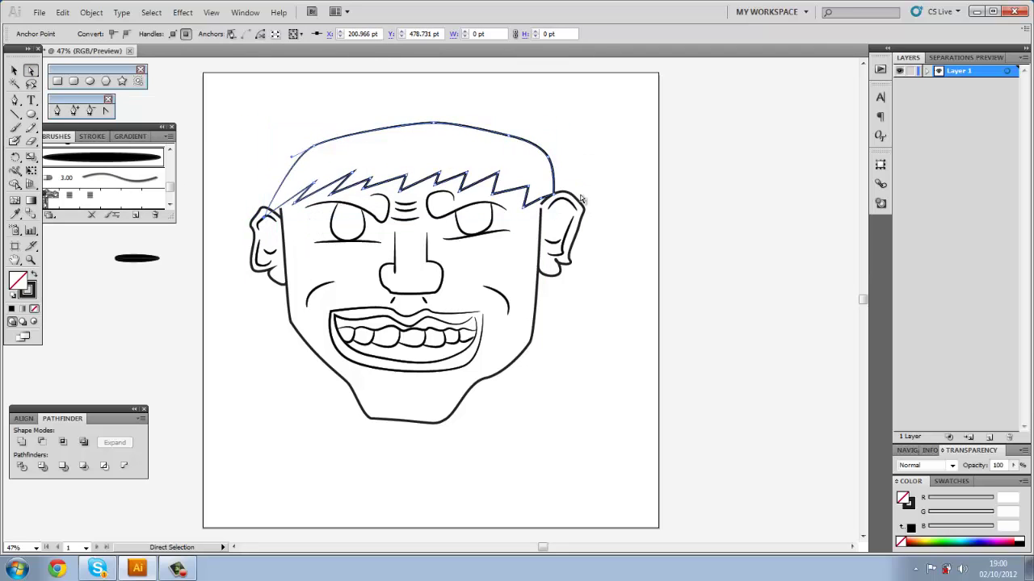
drag(512, 141, 491, 130)
key(backslash)
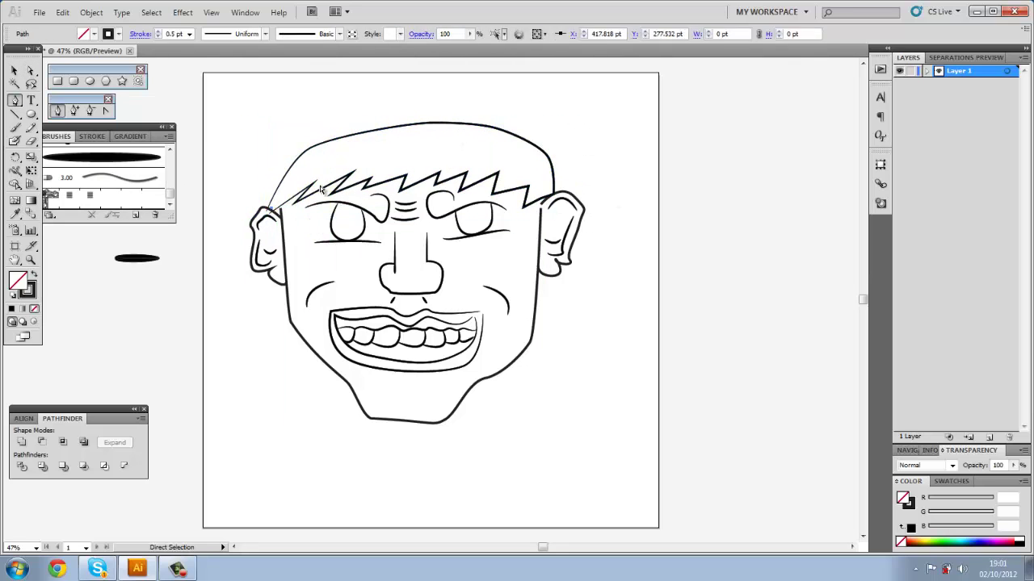
drag(271, 208, 321, 153)
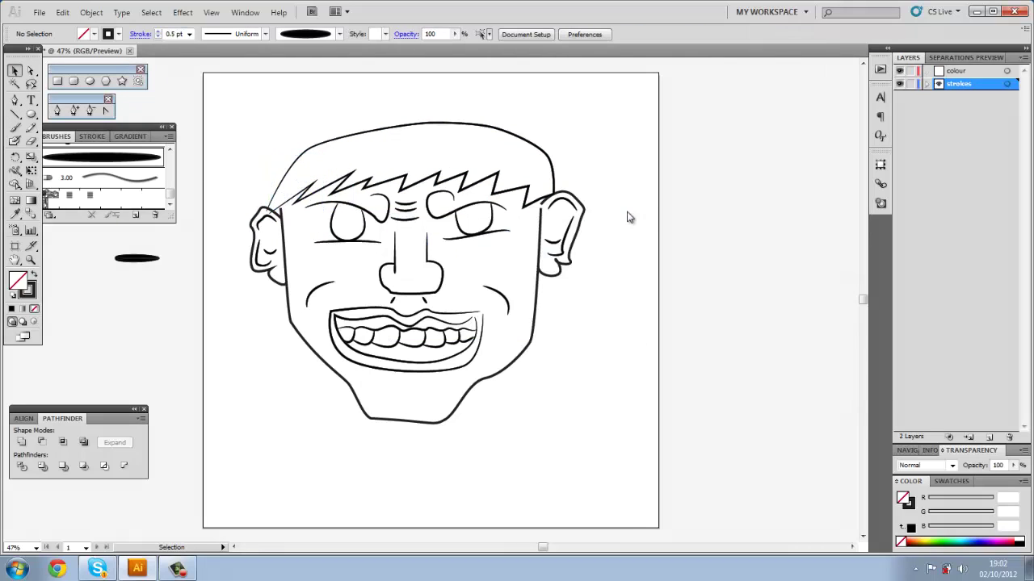
Set the fill colour to dark brown for the hair
double_click(18, 281)
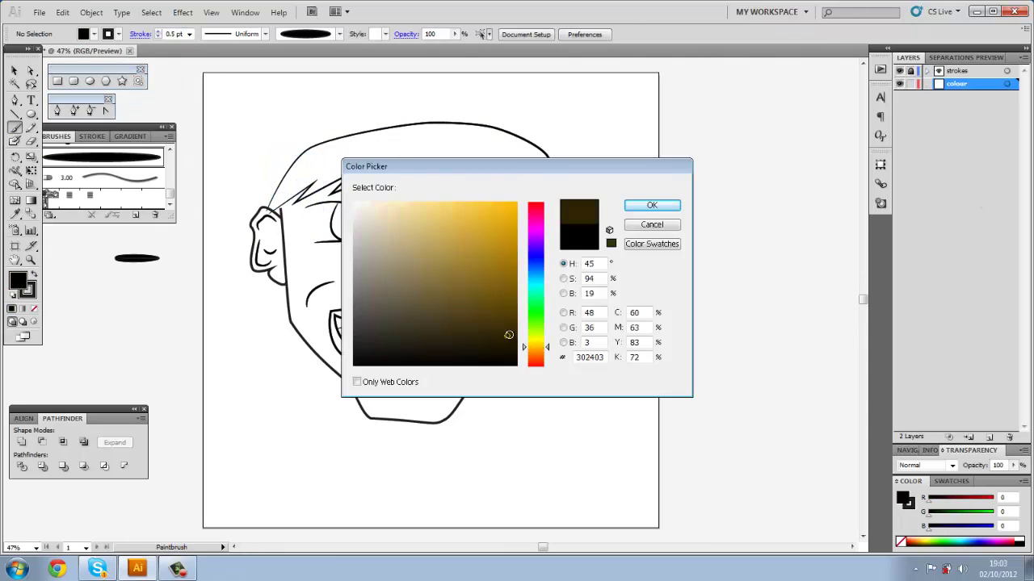
click(662, 203)
key(p)
click(270, 208)
Trace the brown hair shape over the head and along the fringe, fitting its left anchors to the temple
drag(404, 125, 453, 125)
drag(549, 153, 556, 196)
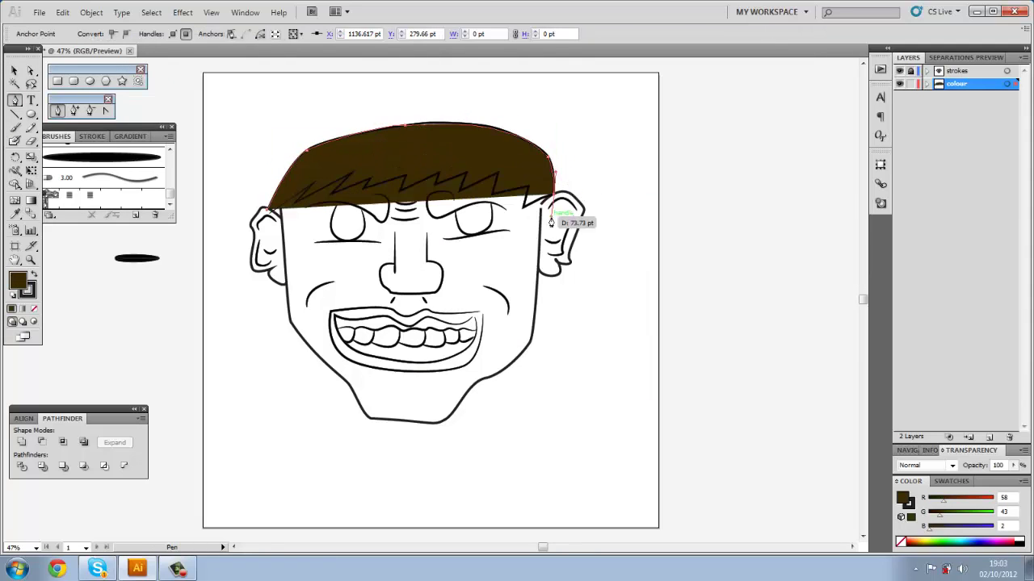
click(526, 188)
click(496, 172)
click(466, 172)
click(406, 175)
click(372, 182)
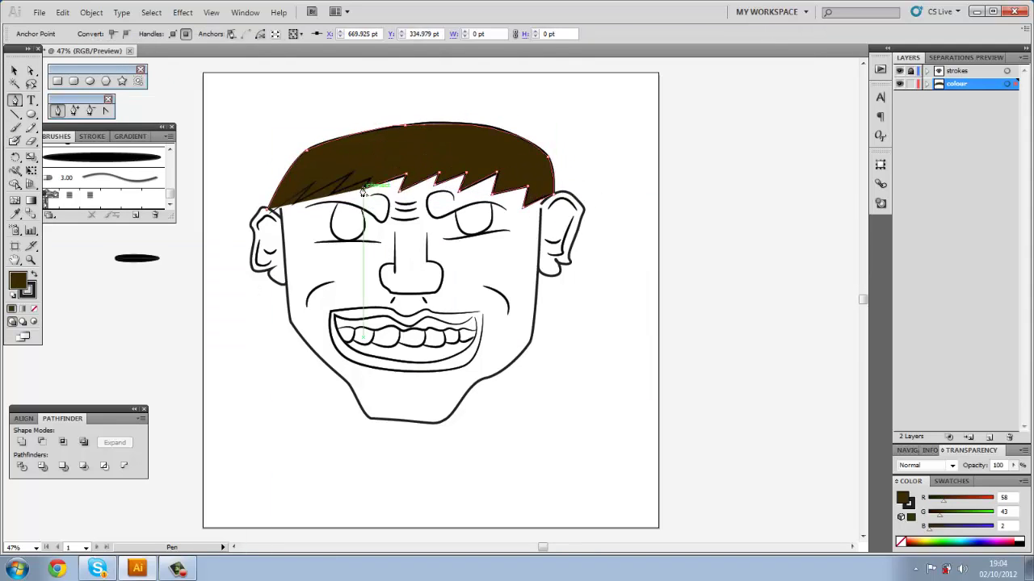
click(30, 71)
drag(306, 155, 311, 150)
drag(274, 210, 267, 217)
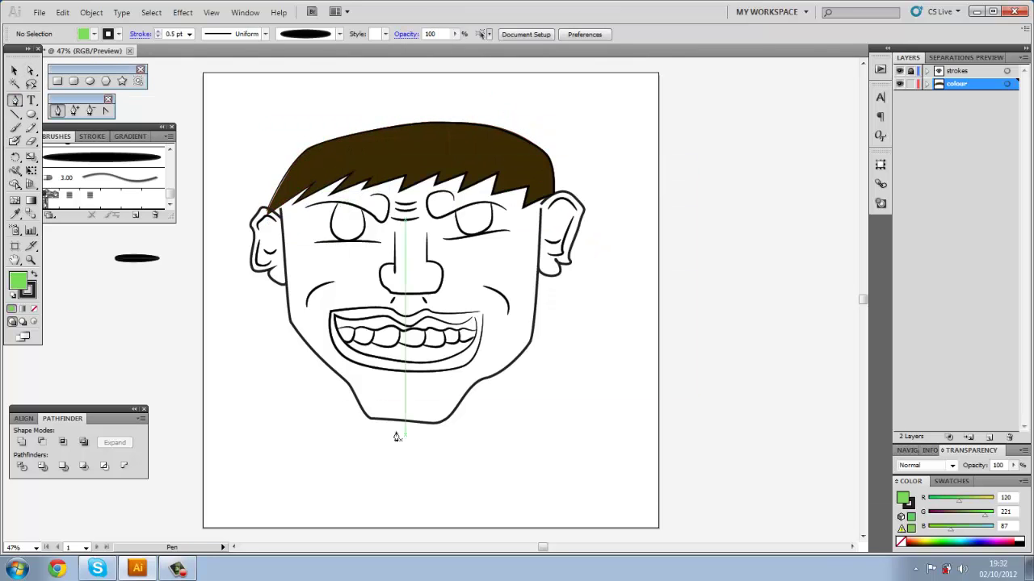
With a pale yellow fill, trace the skin shape from the chin, around the left ear and along the fringe
key(a)
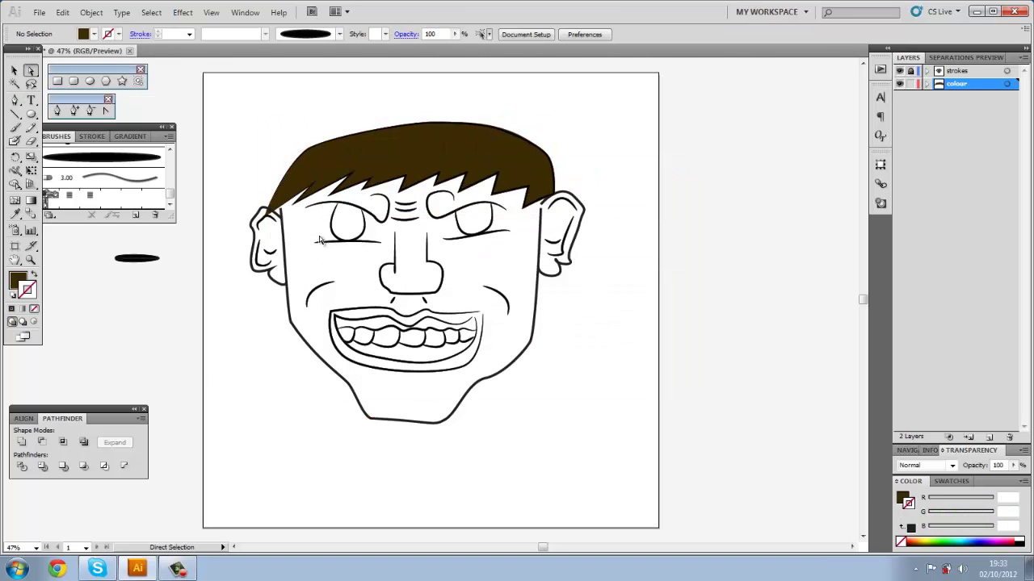
click(13, 100)
click(348, 381)
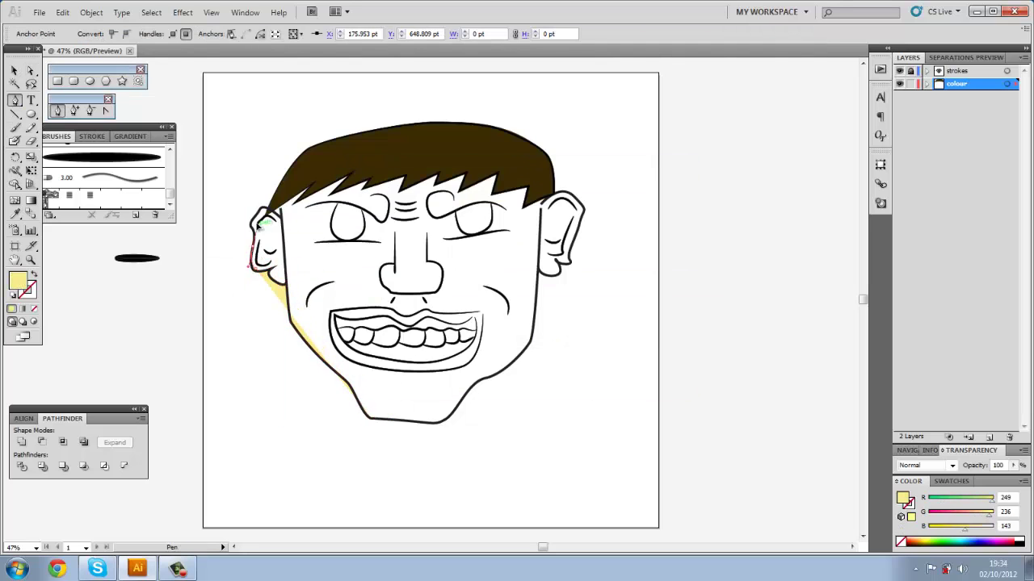
click(262, 207)
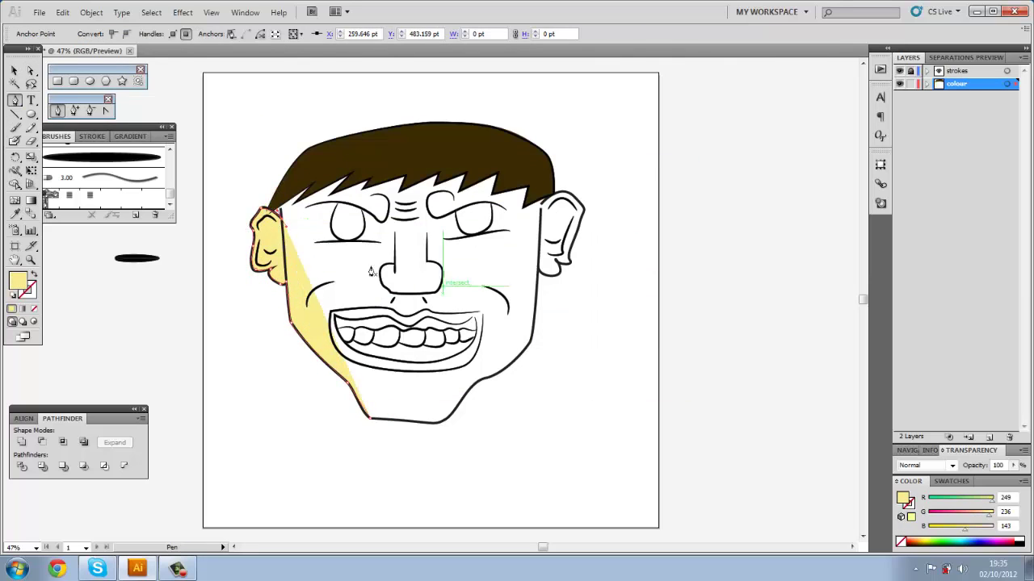
click(349, 174)
click(410, 172)
click(439, 172)
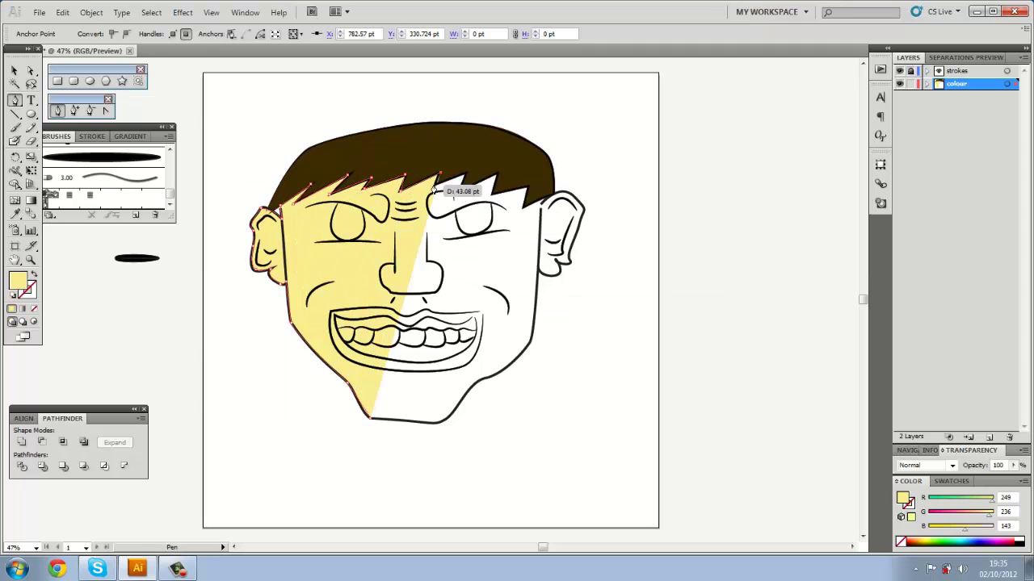
click(495, 172)
click(527, 186)
Continue the skin shape around the right ear and down the jaw, closing it at the chin
click(566, 197)
click(583, 217)
click(574, 247)
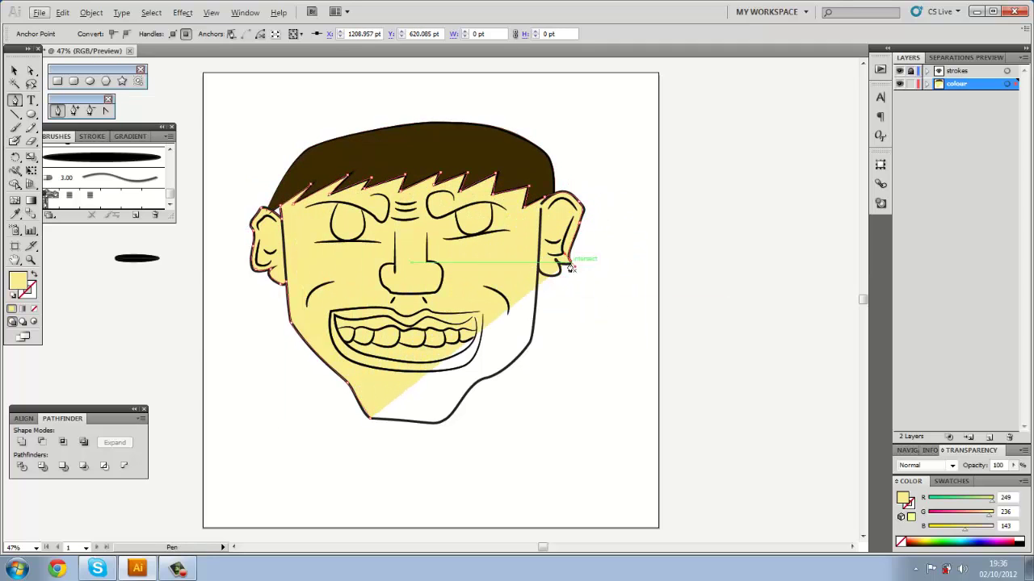
click(557, 268)
click(533, 325)
drag(481, 378, 504, 379)
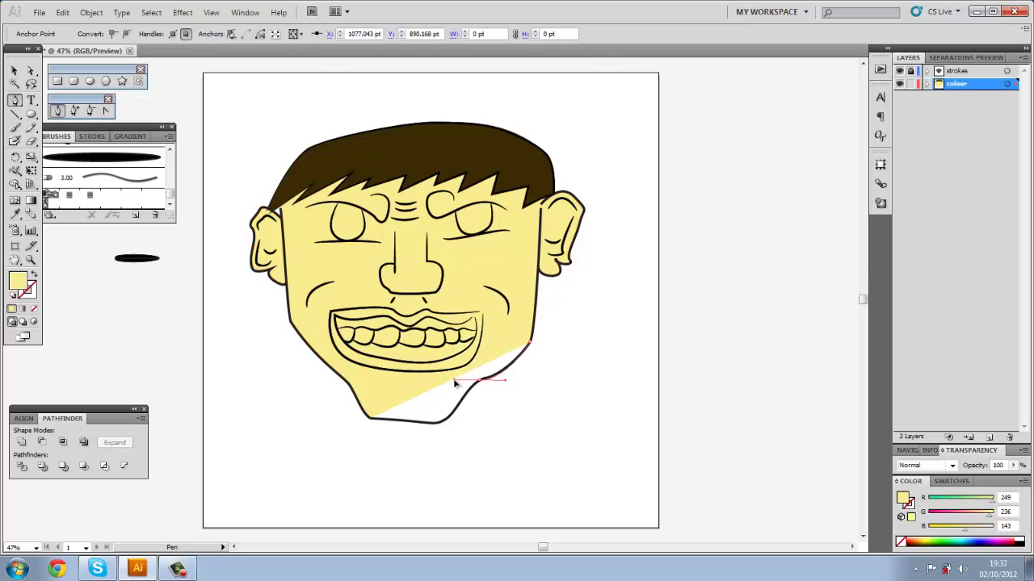
click(437, 429)
click(370, 418)
Send the skin fill to the back, behind the hair and outlines
key(v)
click(420, 424)
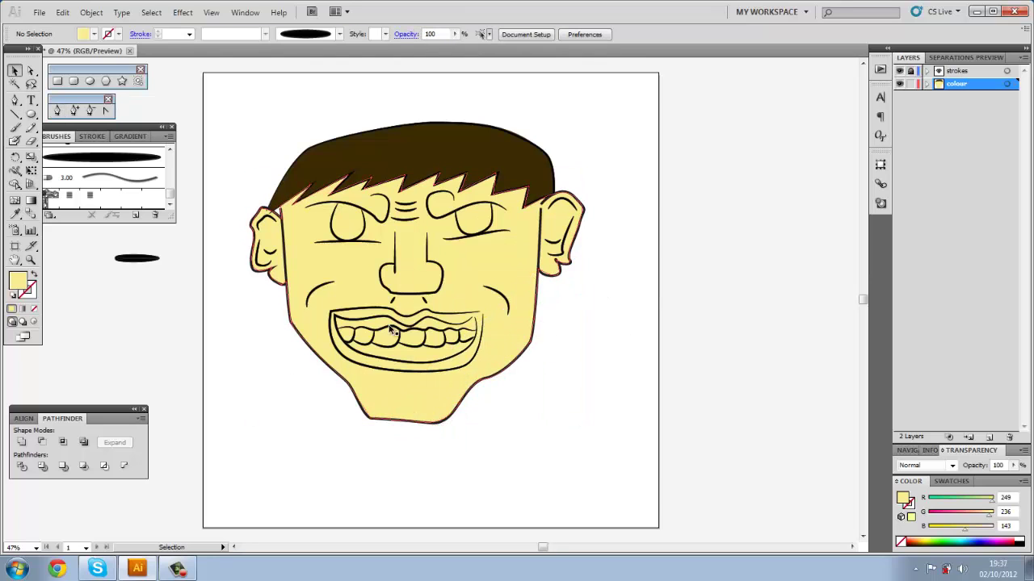
right_click(318, 275)
click(317, 275)
right_click(338, 295)
click(493, 522)
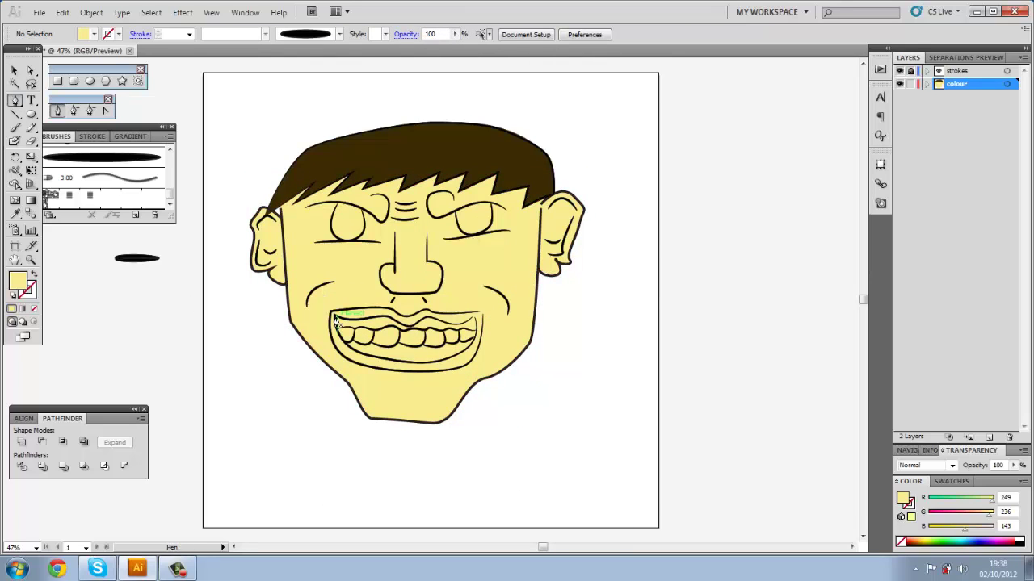
Pick a pinkish red fill and close the upper-lip shape
key(p)
double_click(18, 281)
click(415, 226)
click(652, 205)
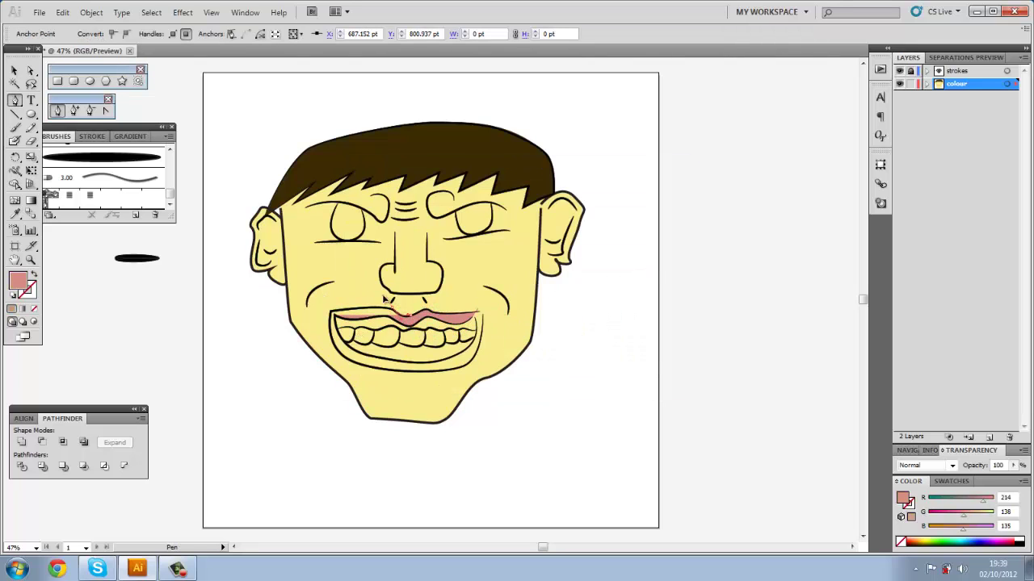
click(335, 321)
Draw the lower lip in a slightly darker pink along the bottom teeth and select it
double_click(18, 280)
click(459, 298)
click(667, 185)
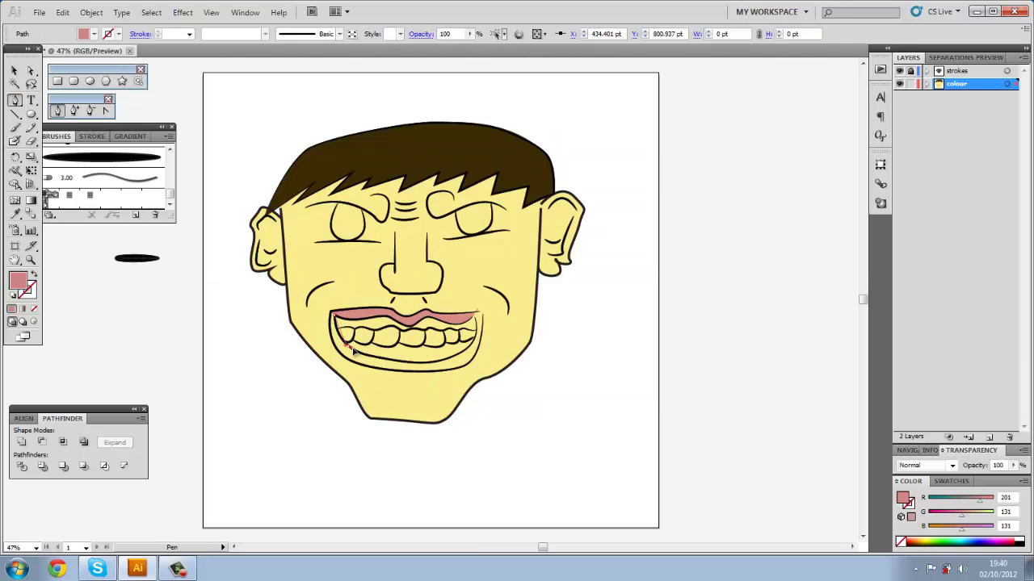
click(336, 323)
click(420, 364)
click(458, 356)
click(404, 355)
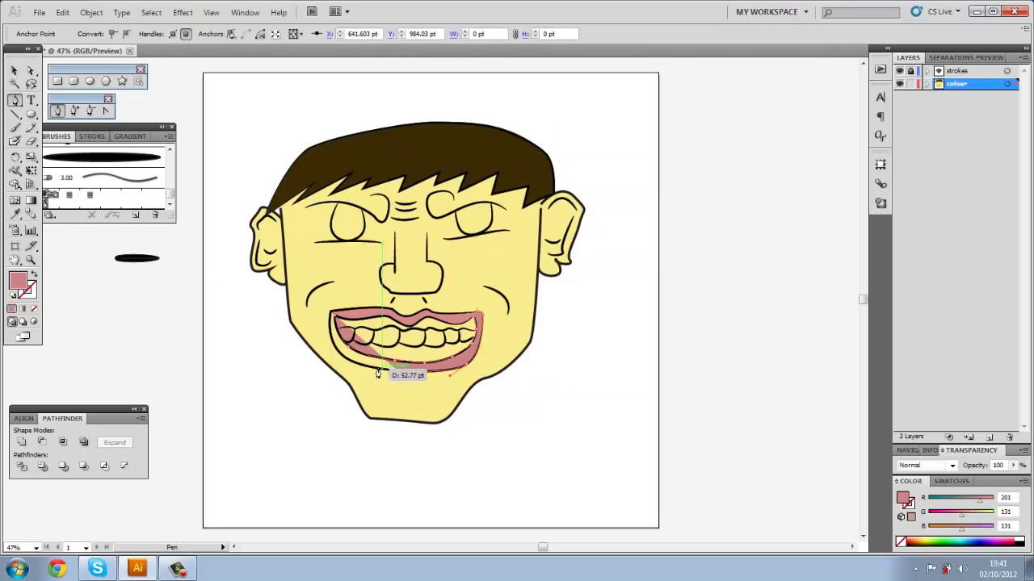
click(337, 319)
ctrl+click(580, 354)
key(shift+e)
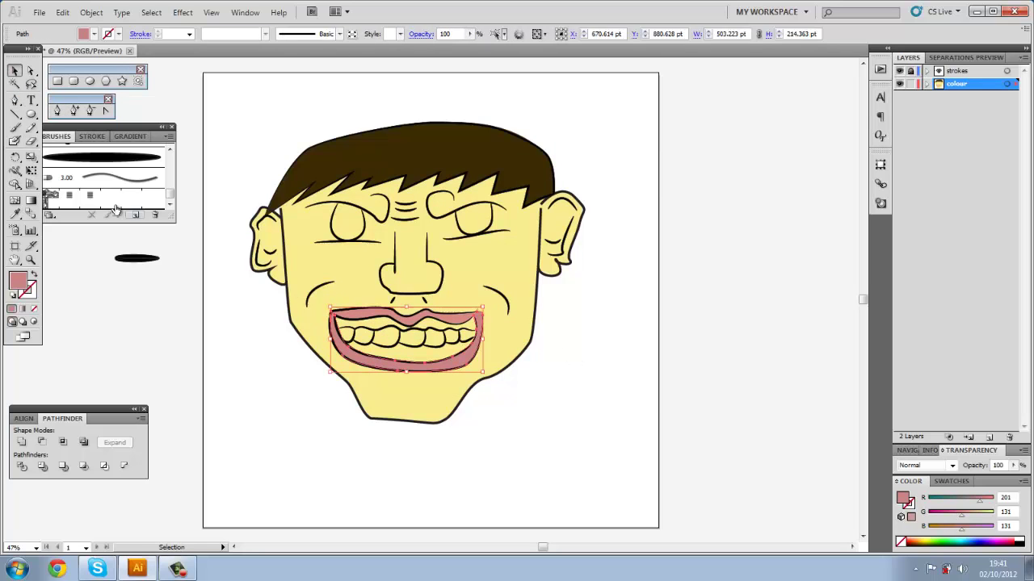
ctrl+click(479, 311)
Zoom in and erase the stray lip fill spilling past the mouth corners
scroll(404, 339, up, 5)
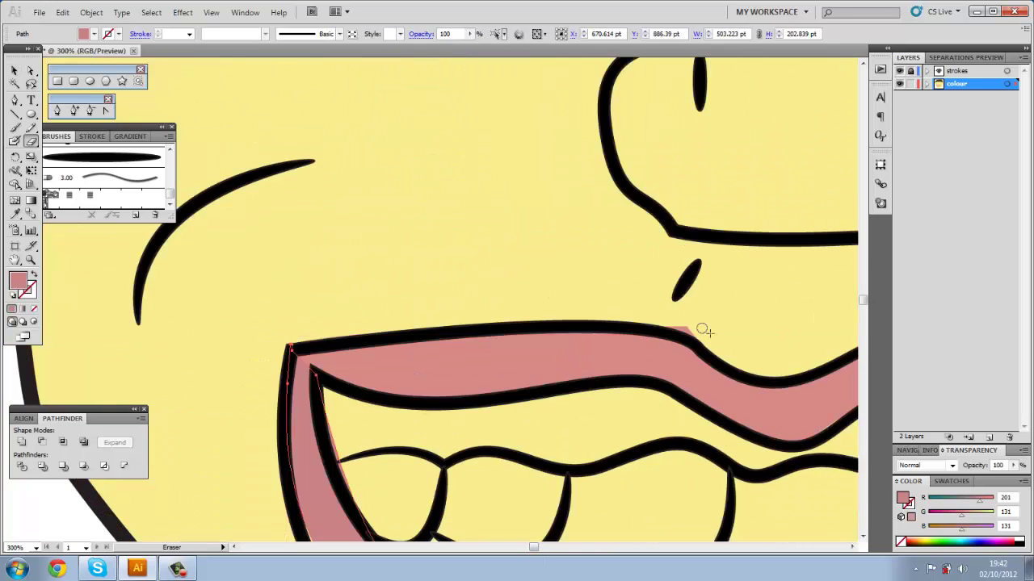
key(a)
key(shift+e)
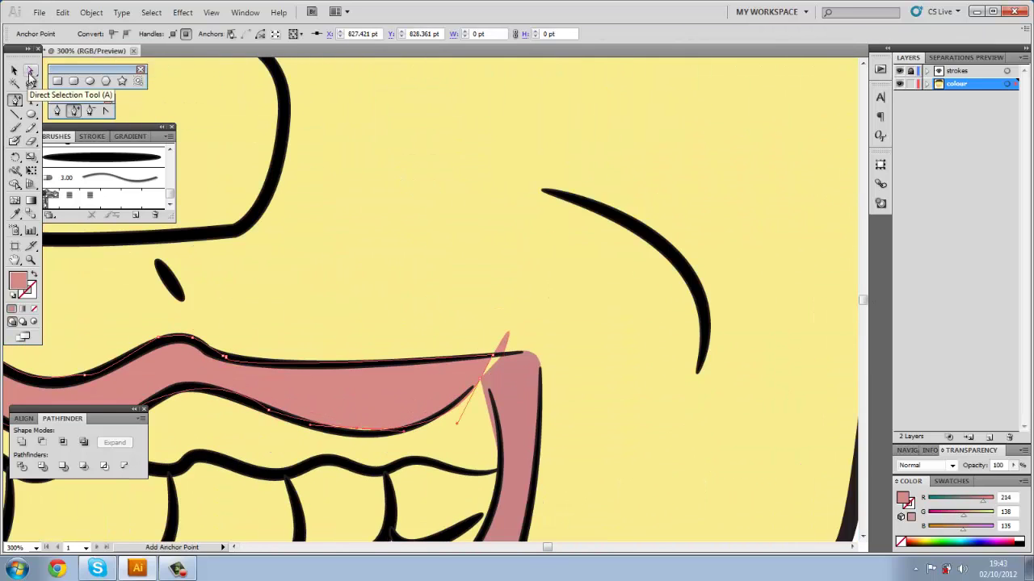
drag(436, 426, 470, 396)
click(31, 71)
scroll(482, 286, down, 1)
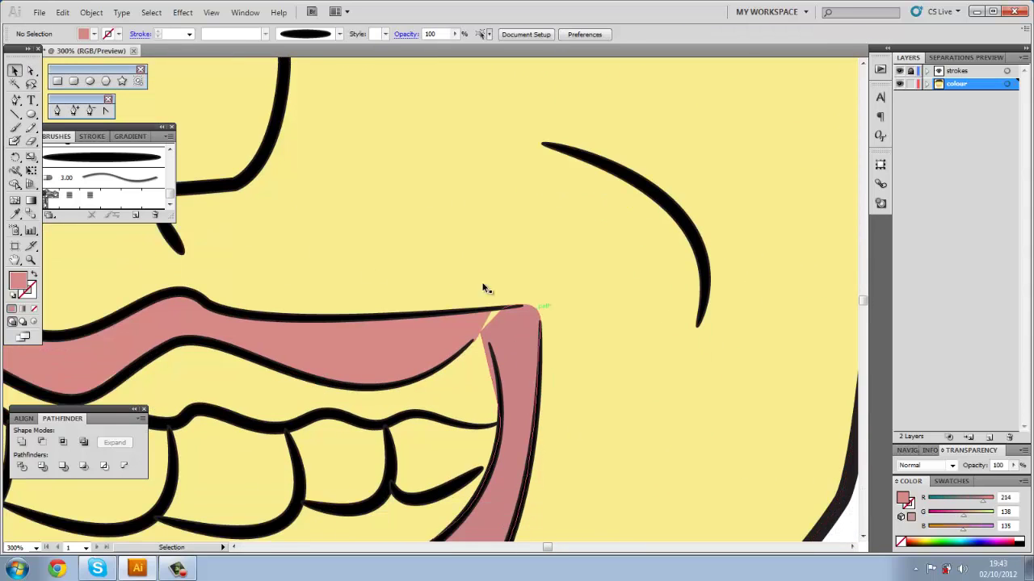
key(shift+e)
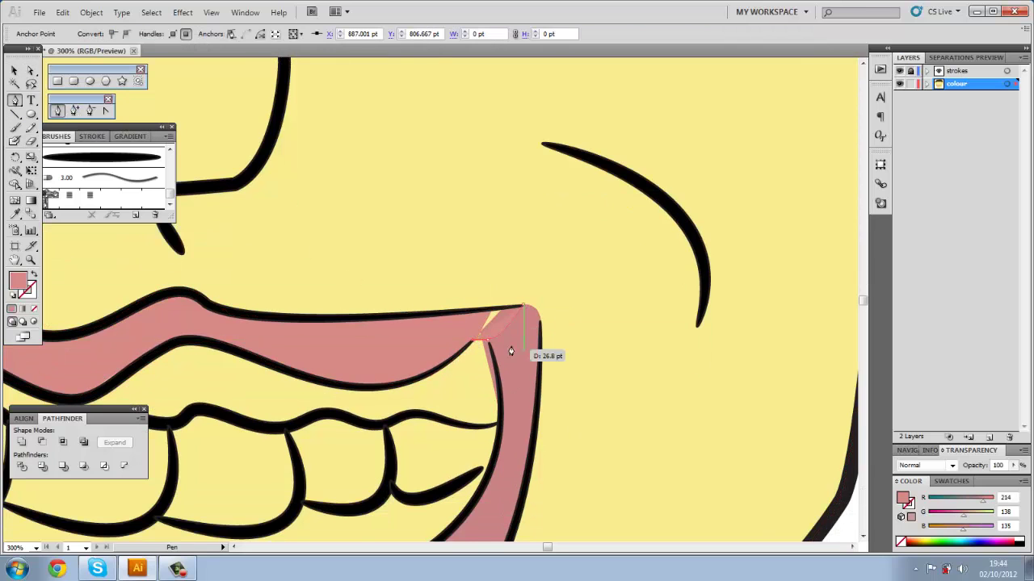
scroll(512, 351, down, 2)
drag(477, 234, 484, 261)
scroll(578, 302, left, 10)
key(a)
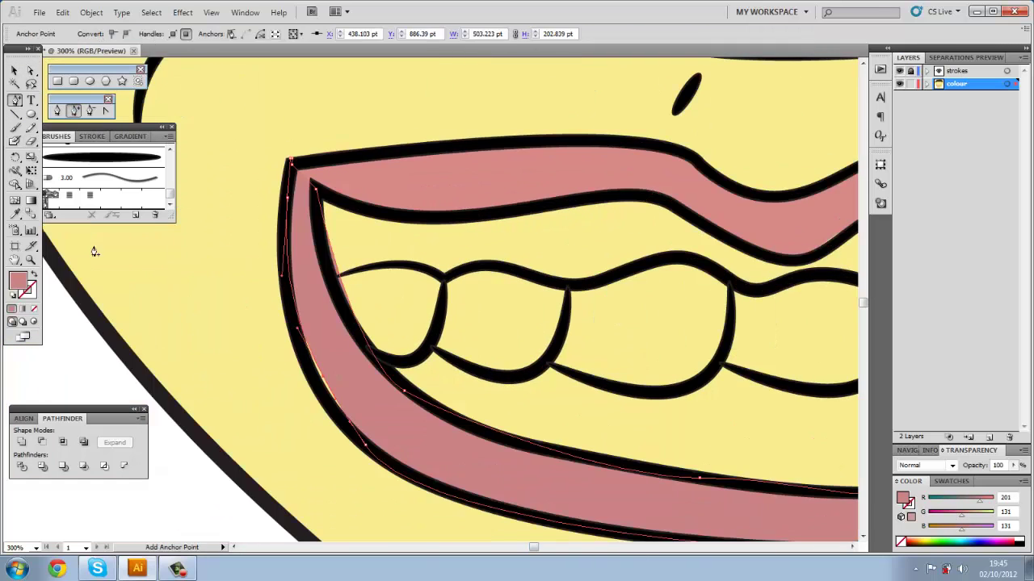
scroll(351, 226, down, 2)
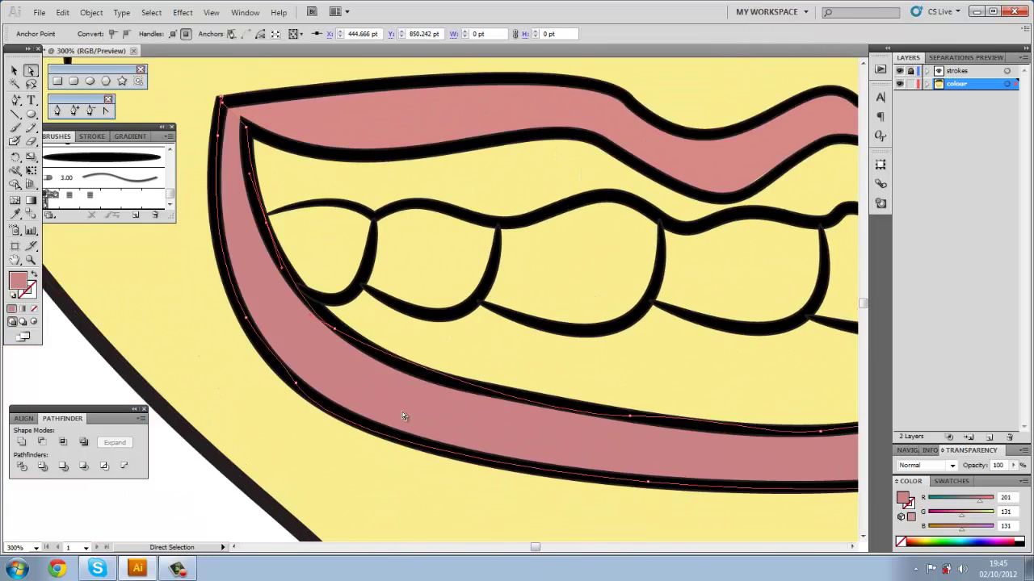
key(ctrl+shift+a)
Draw the upper gum shape above the teeth in a darker pink
key(i)
double_click(18, 280)
click(651, 205)
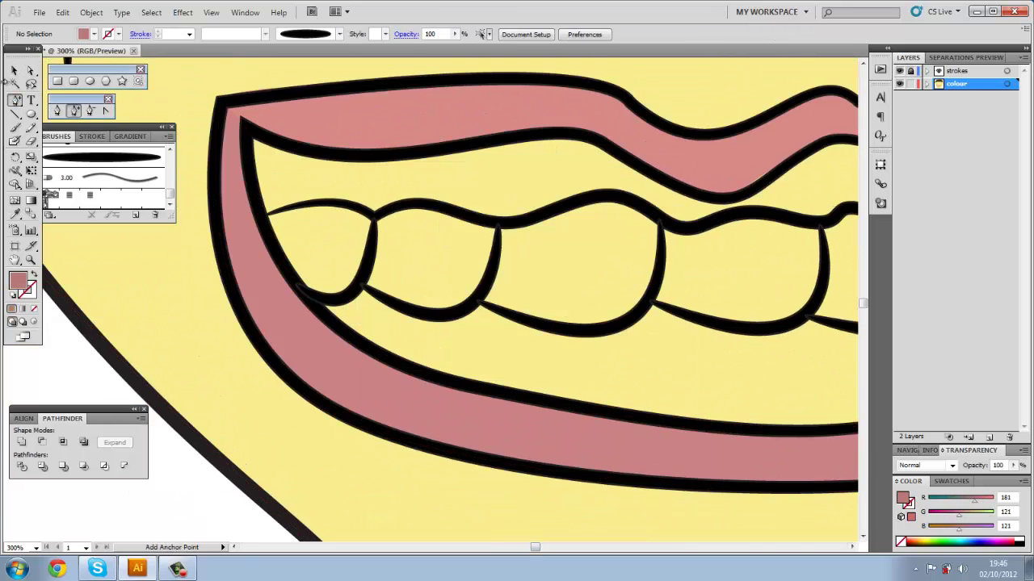
key(p)
scroll(452, 303, right, 5)
click(470, 168)
click(588, 191)
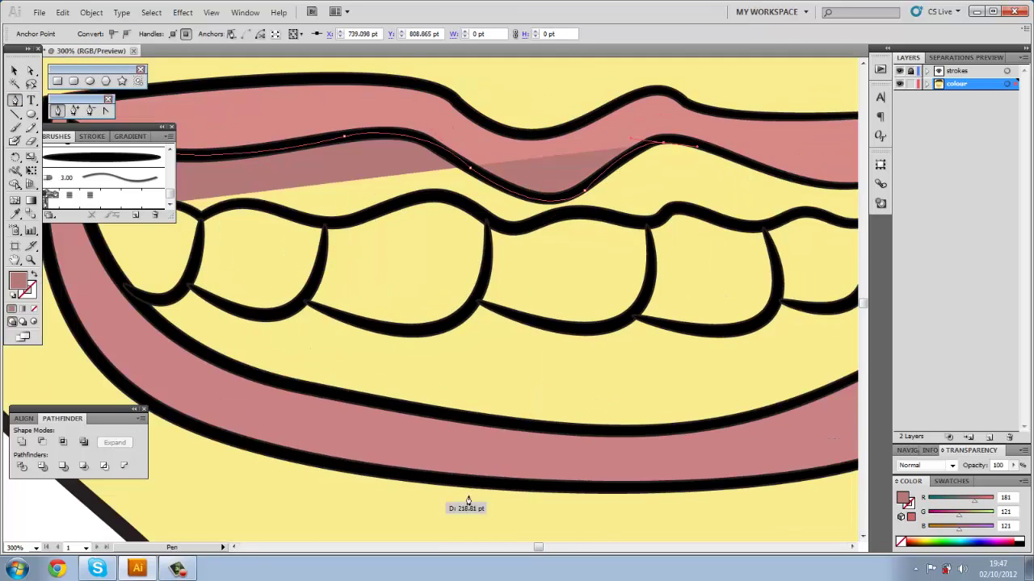
scroll(461, 323, right, 3)
click(633, 162)
scroll(773, 180, right, 3)
click(607, 139)
click(627, 267)
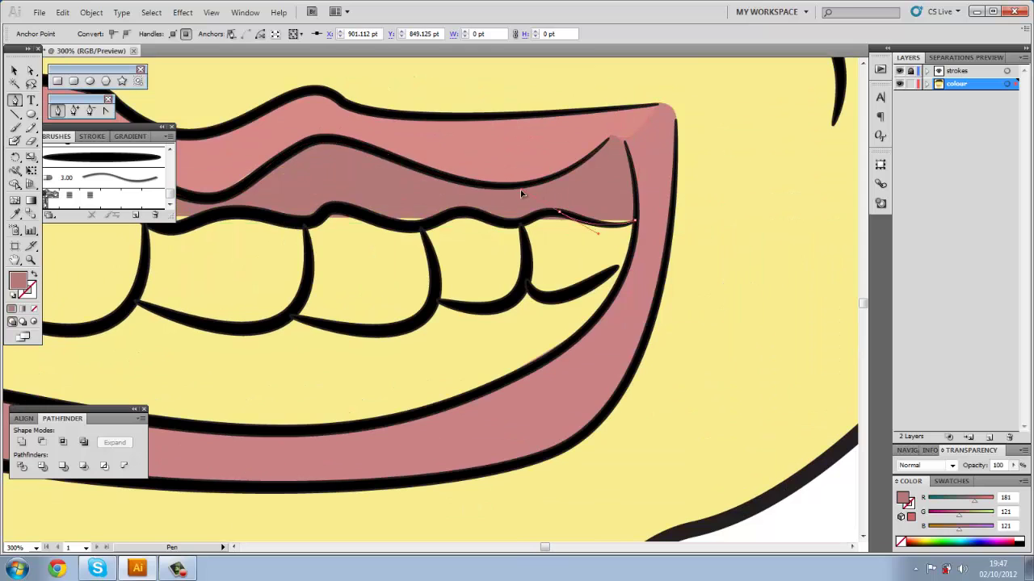
key(ctrl+minus)
Zoom out and set the fill to light grey for the teeth
key(ctrl+minus)
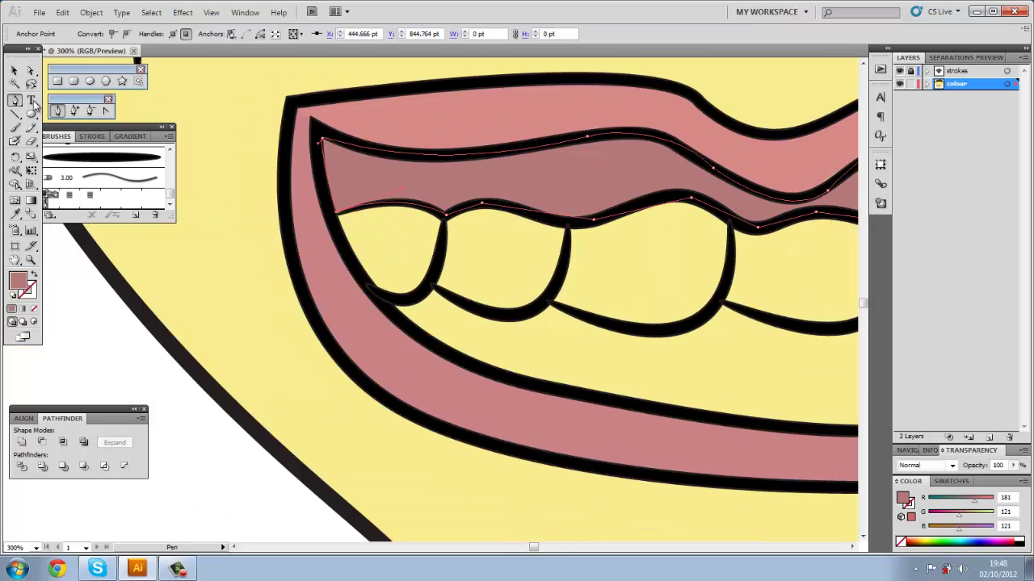
key(ctrl+minus)
key(a)
double_click(17, 280)
click(598, 203)
key(ctrl+plus)
key(ctrl+plus)
key(ctrl+plus)
Trace light-grey fill shapes over the left upper teeth with the Pen tool
key(p)
click(478, 171)
drag(414, 249, 478, 273)
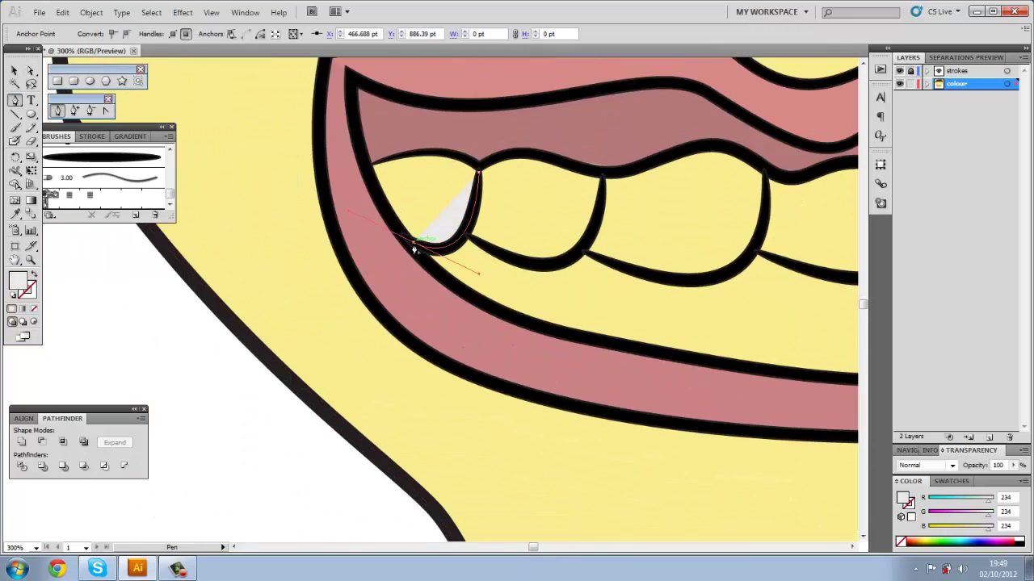
click(370, 168)
click(600, 173)
scroll(630, 194, right, 3)
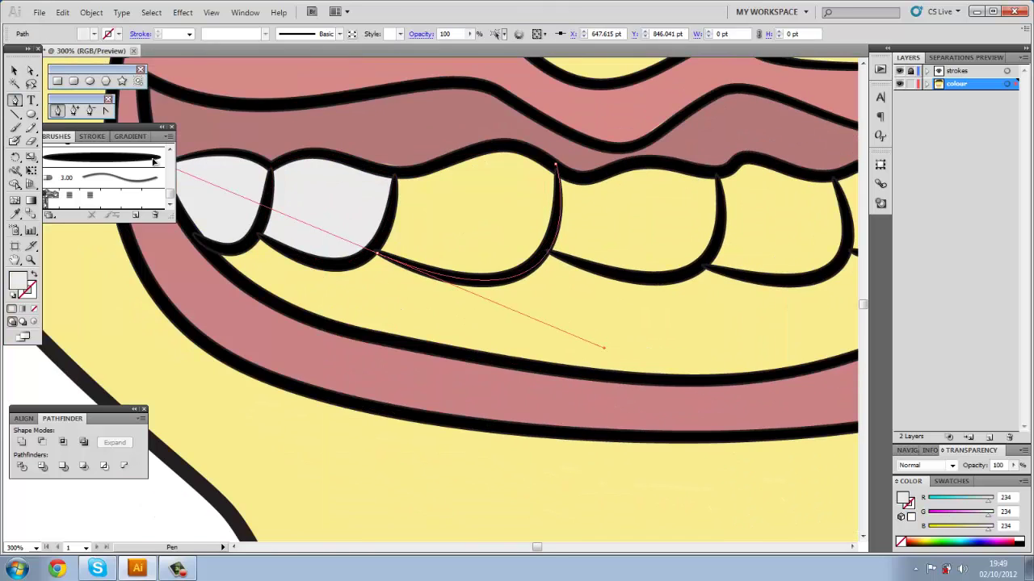
click(393, 172)
click(377, 253)
click(555, 171)
click(508, 155)
Trace a light-grey fill shape over the right-hand upper tooth
scroll(508, 155, right, 5)
click(791, 196)
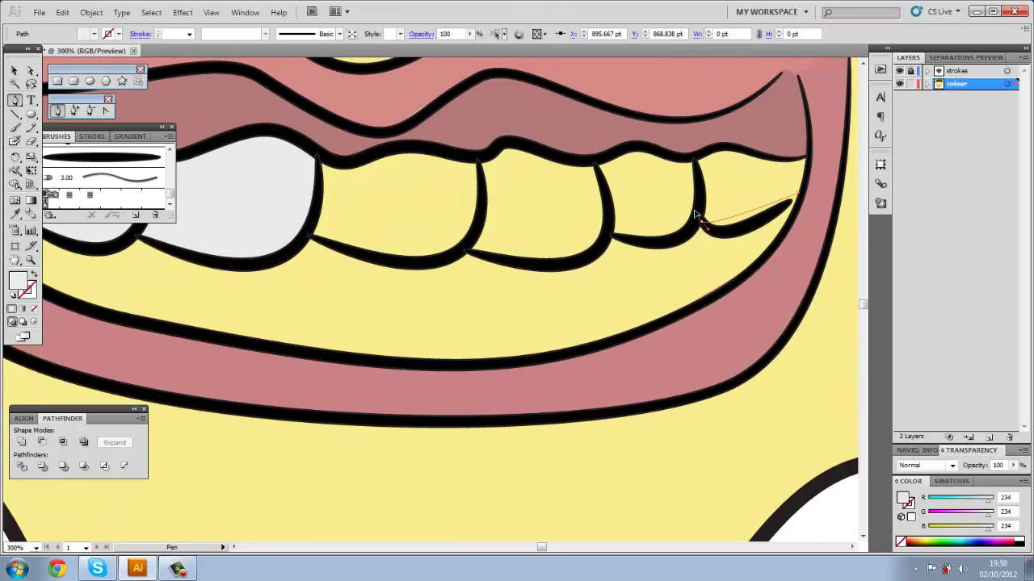
click(701, 221)
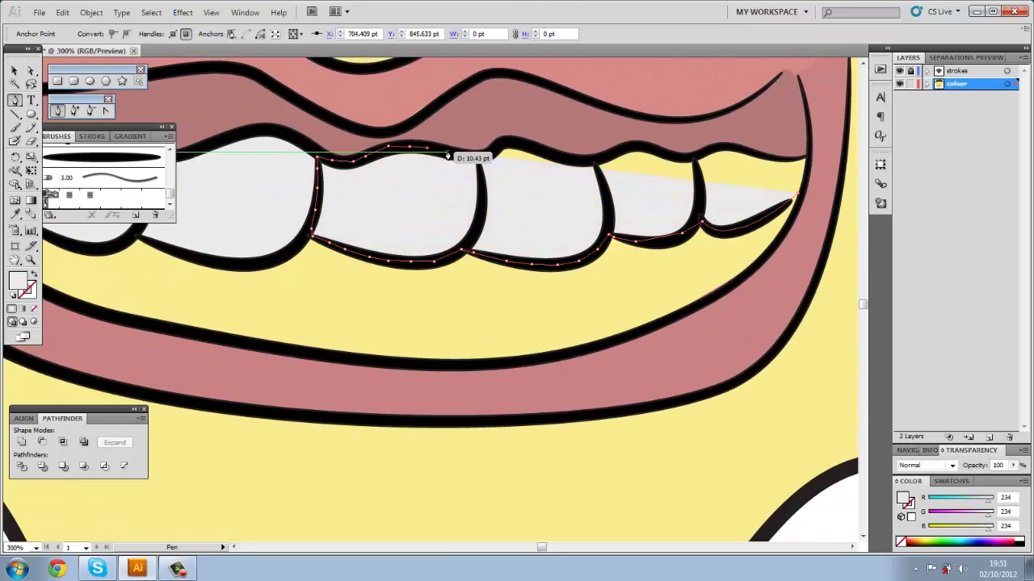
click(799, 193)
Zoom out to the whole mouth and eyedrop the dark brown hair colour
key(ctrl+minus)
key(ctrl+shift+a)
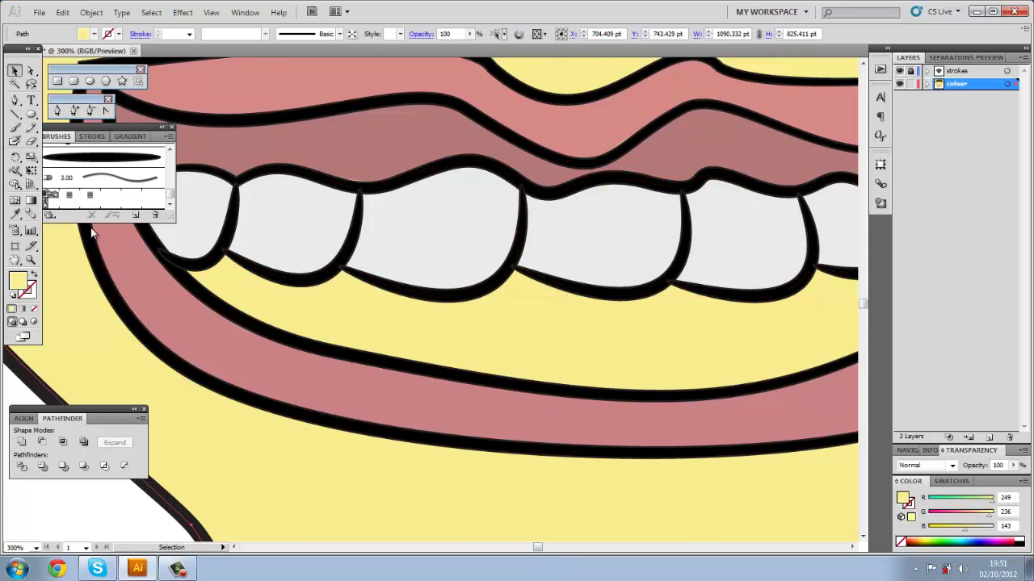
key(ctrl+minus)
key(i)
click(59, 362)
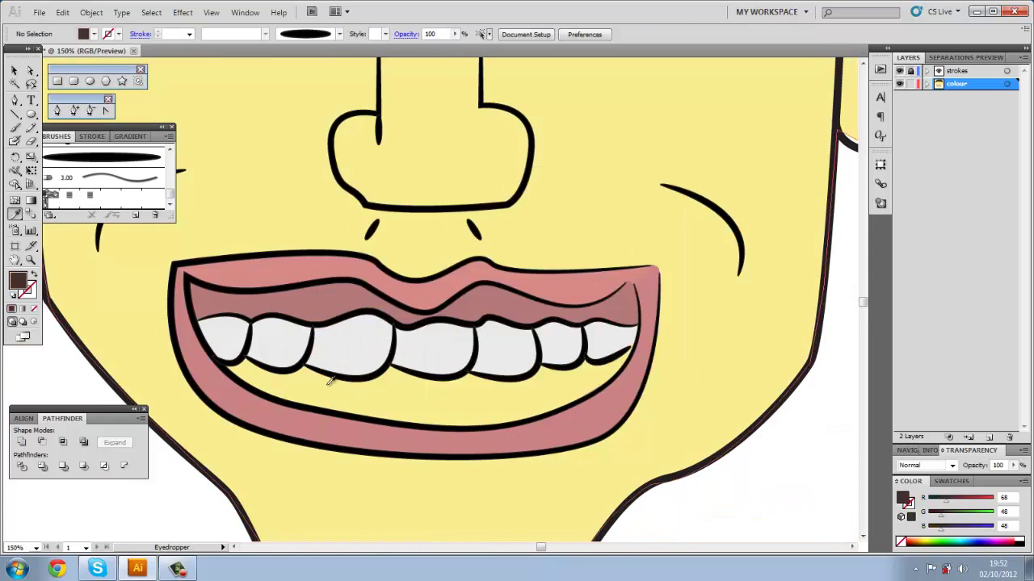
Pen a dark brown shape filling the mouth interior between teeth and lower lip
key(ctrl+plus)
key(ctrl+plus)
key(ctrl+plus)
key(p)
click(245, 279)
click(346, 289)
click(454, 285)
drag(480, 301, 285, 291)
click(485, 304)
click(611, 329)
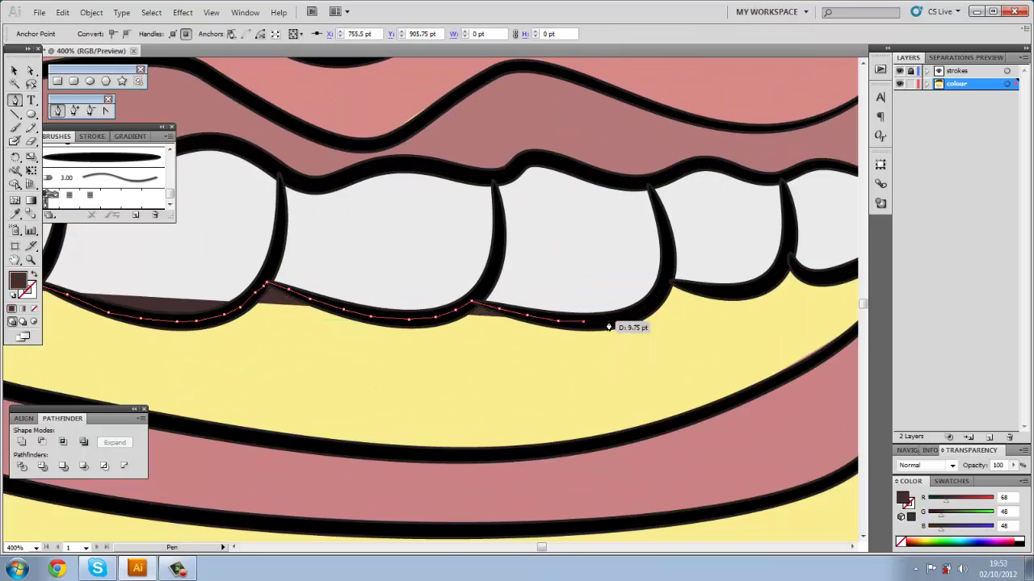
drag(612, 330, 450, 272)
click(493, 266)
click(540, 239)
drag(534, 277, 364, 357)
click(364, 358)
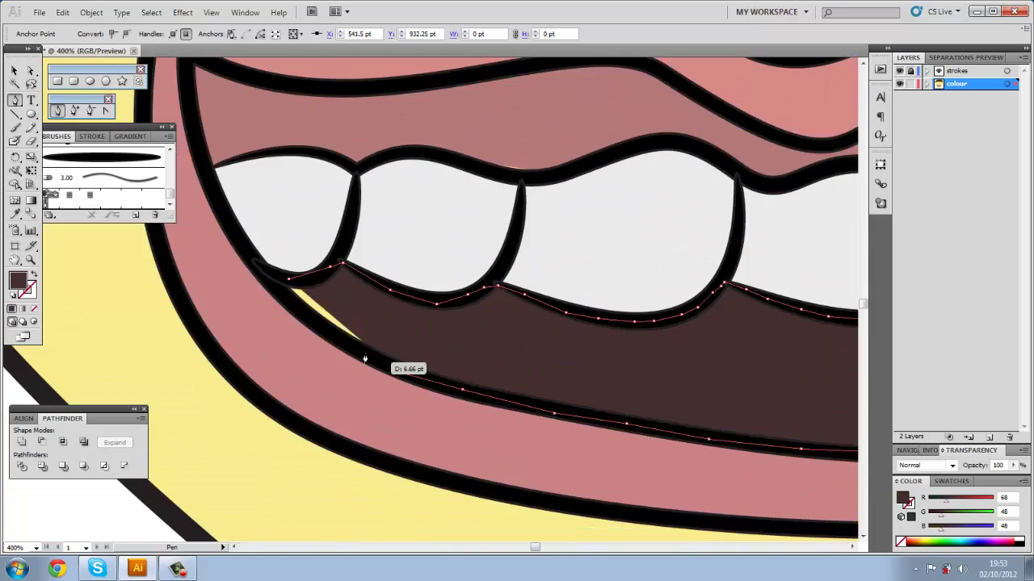
Trace a white fill shape inside the left eye
key(ctrl+minus)
key(ctrl+minus)
key(ctrl+minus)
key(ctrl+plus)
key(ctrl+plus)
key(ctrl+plus)
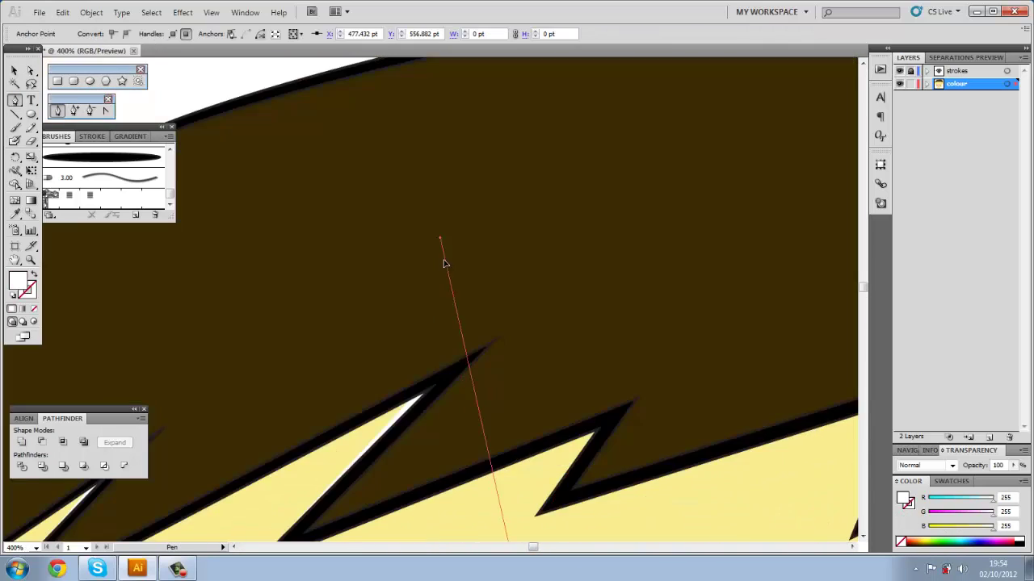
click(343, 162)
click(283, 339)
click(420, 480)
click(557, 404)
click(537, 200)
click(343, 159)
Trace a white fill shape inside the right eye
drag(646, 242, 242, 463)
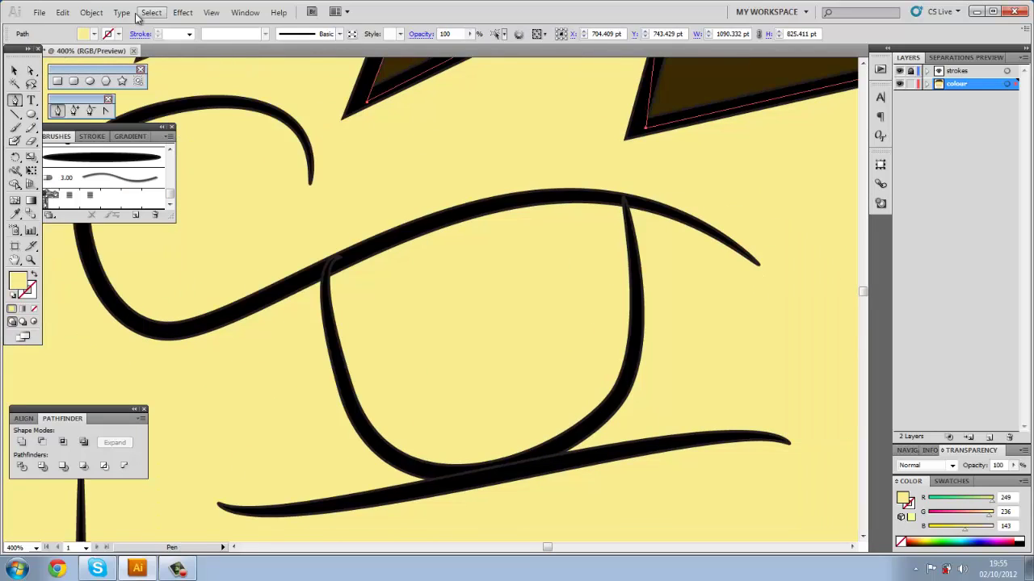
click(337, 259)
click(376, 444)
click(577, 426)
click(626, 356)
click(627, 203)
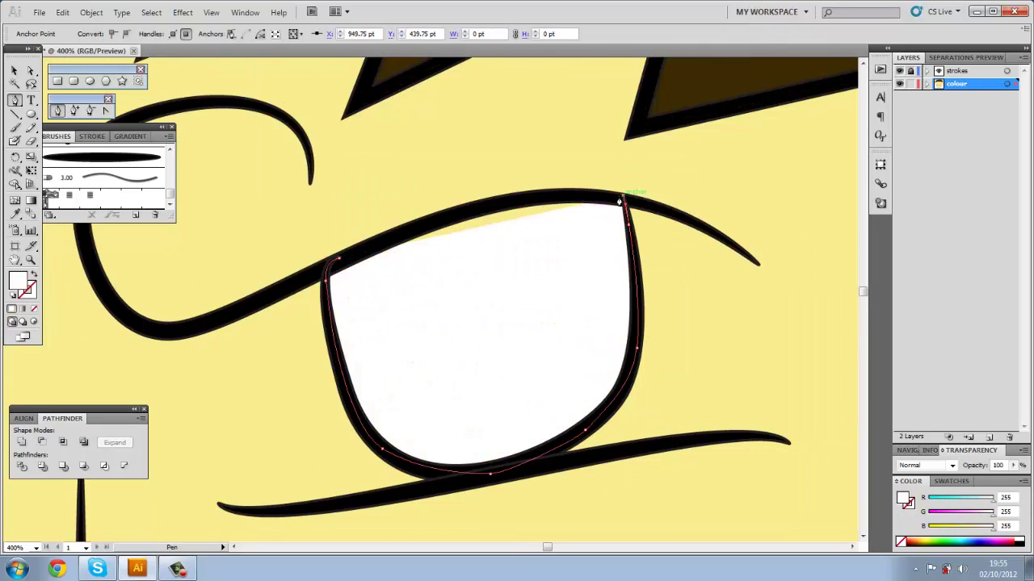
click(338, 258)
Zoom out to the whole face and delete a stray pupil ellipse
key(ctrl+minus)
key(ctrl+minus)
key(ctrl+minus)
key(ctrl+shift+a)
drag(544, 550, 537, 549)
key(l)
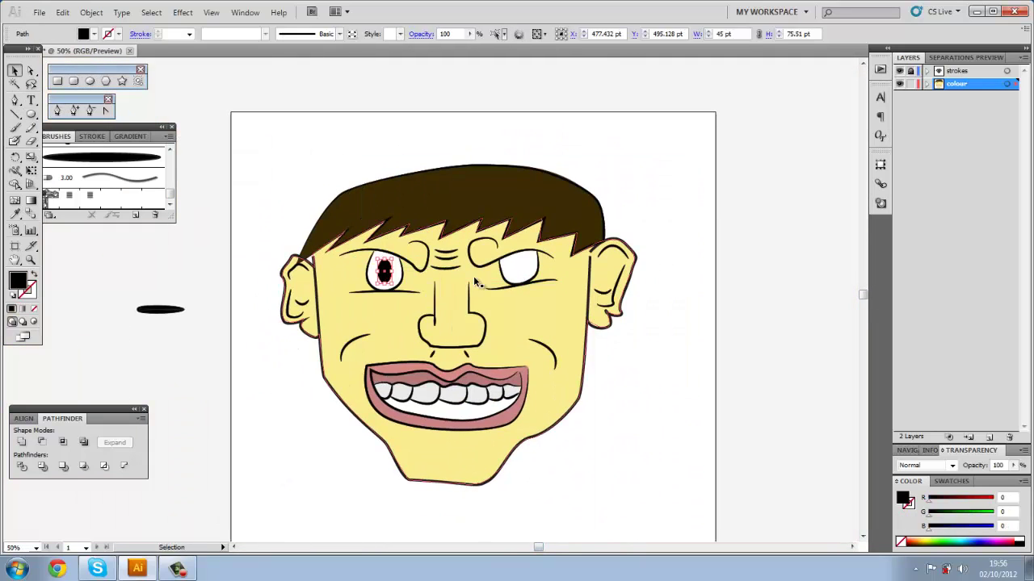
key(Delete)
Colour the left-eye pupil ellipse, trying blue before settling on near-black
double_click(16, 279)
click(652, 207)
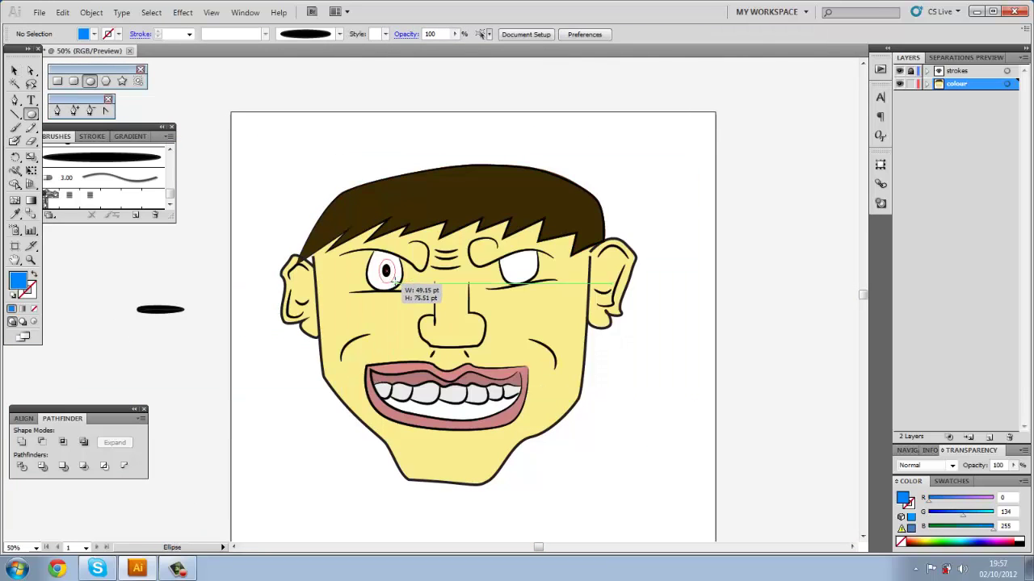
key(v)
click(723, 344)
right_click(503, 202)
double_click(17, 279)
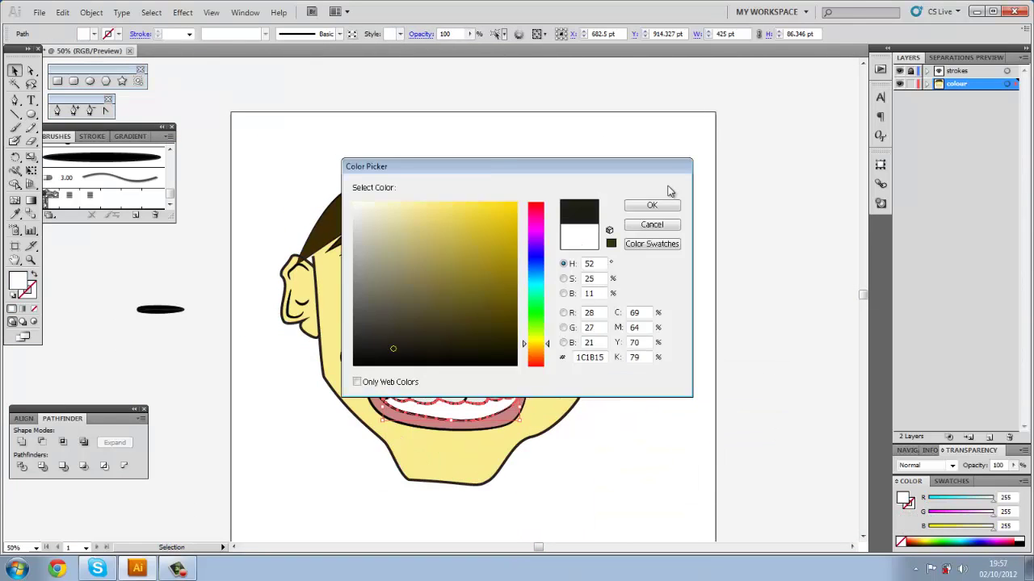
click(653, 205)
click(386, 271)
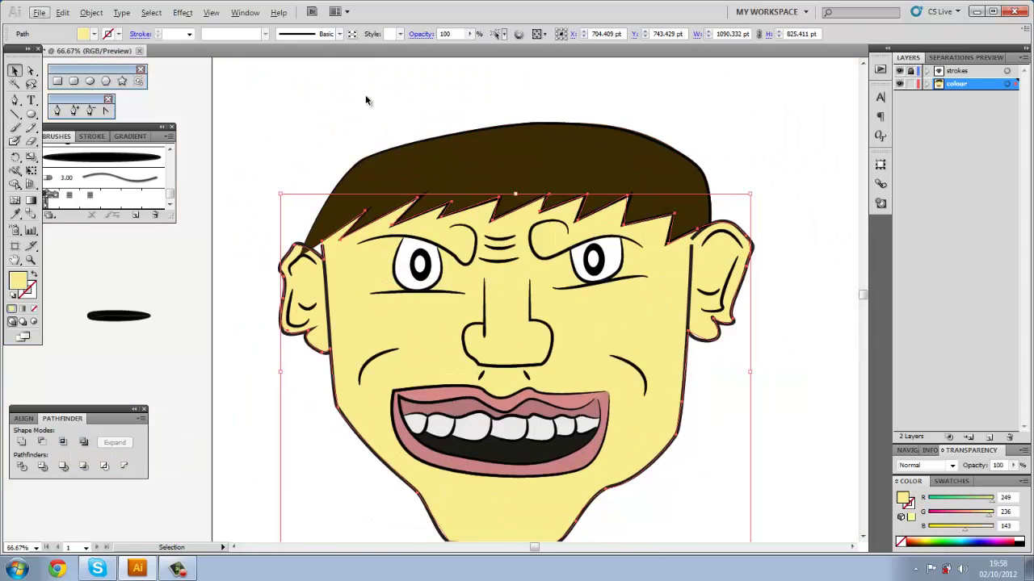
Add a new layer named 'Shadow'
alt+click(968, 437)
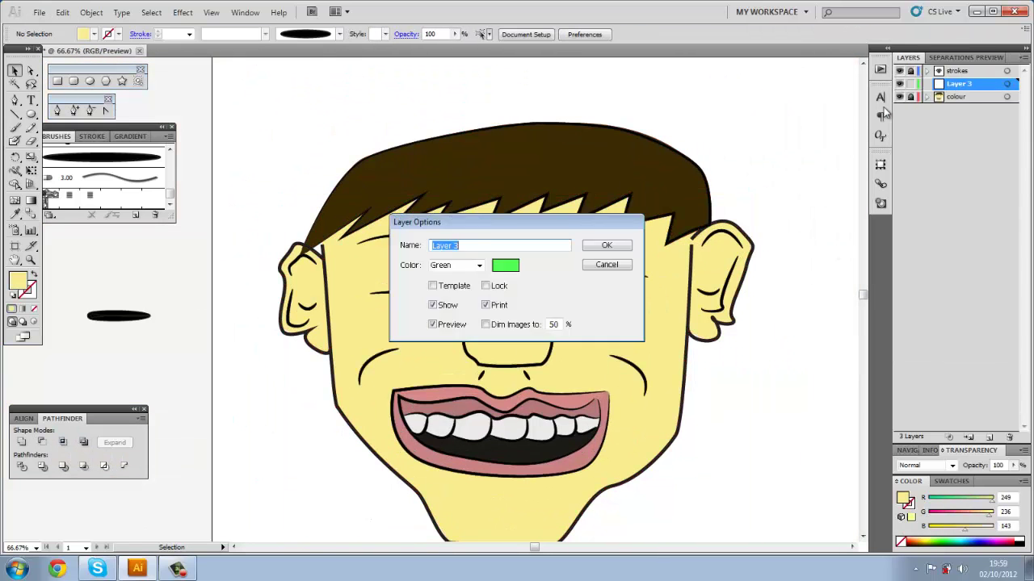
text(Shadow)
click(611, 245)
Draw the left cheek shadow, keeping its blend mode at Normal
key(p)
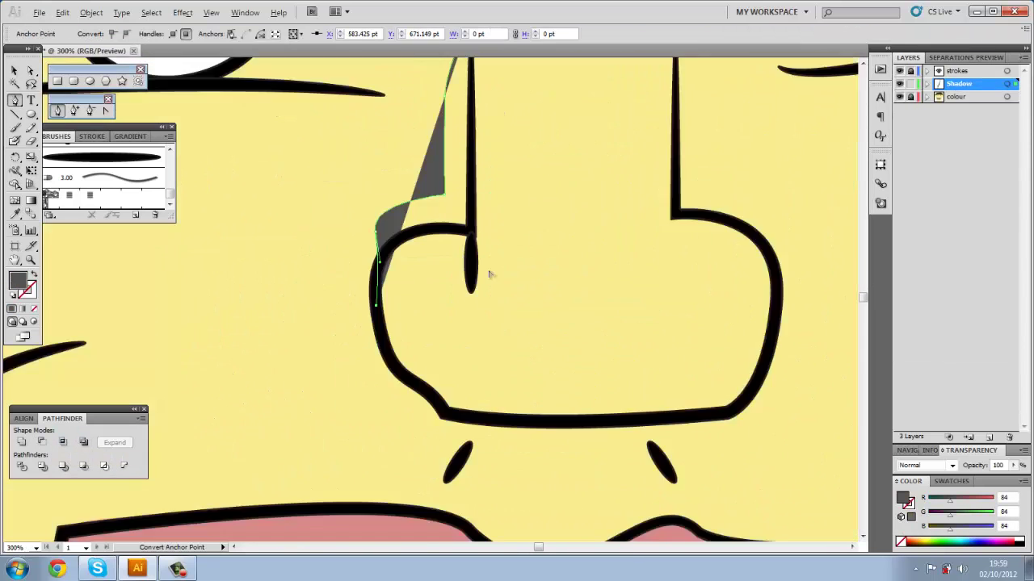
click(952, 465)
click(983, 412)
key(v)
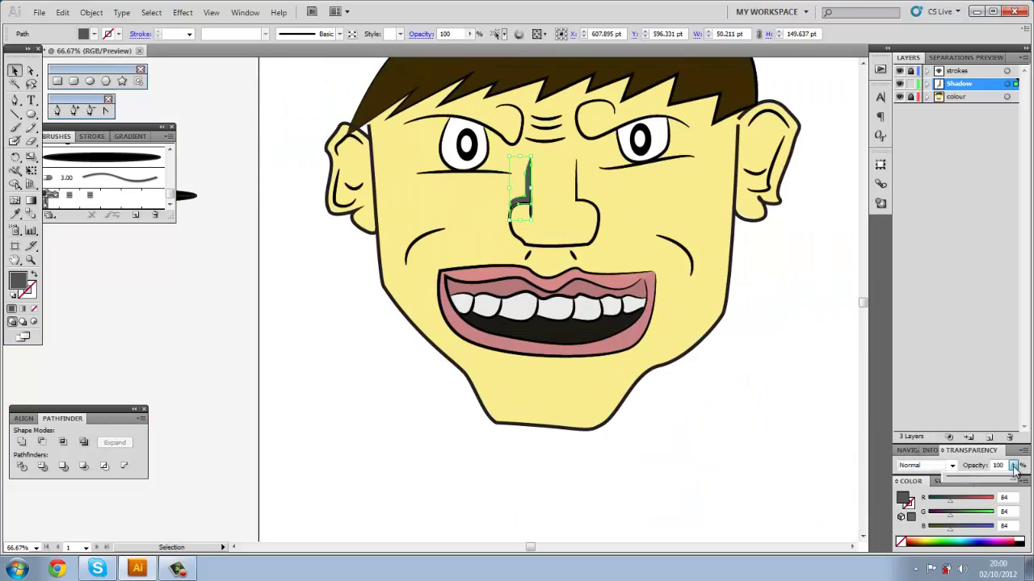
click(400, 217)
Draw translucent shadows above the left eye and along the right eyebrow
key(ctrl+plus)
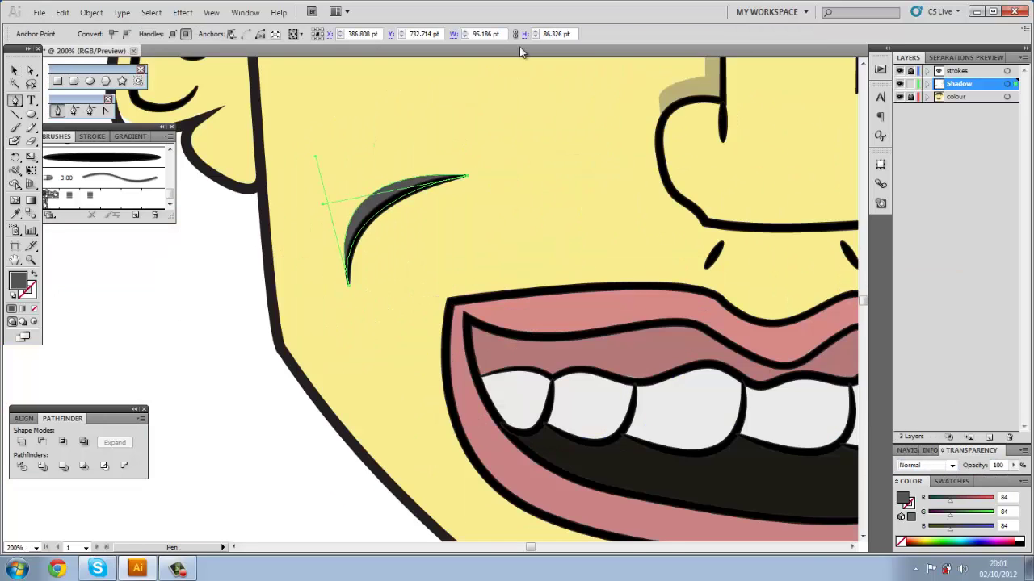
key(ctrl+minus)
key(ctrl+plus)
drag(462, 213, 539, 281)
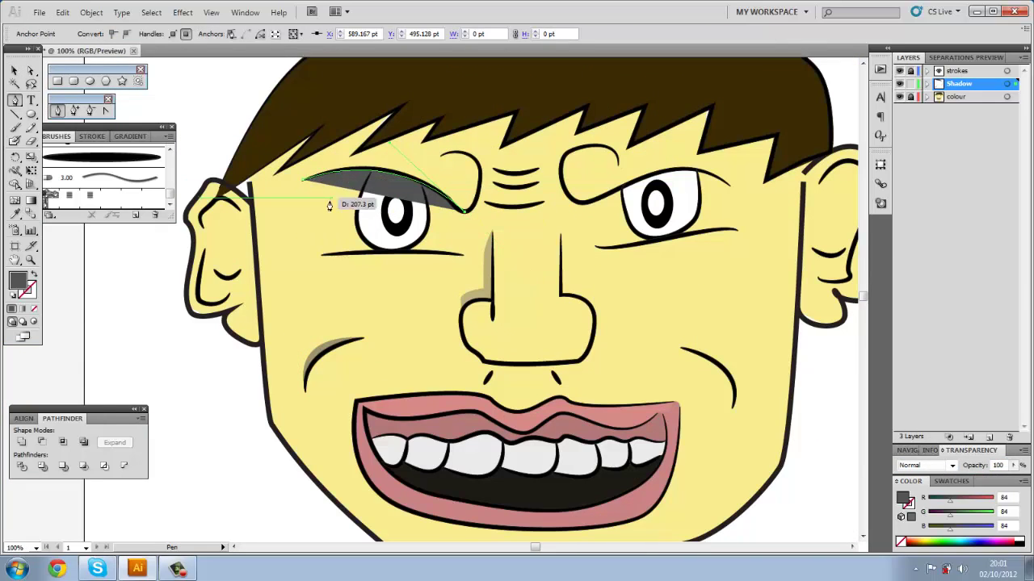
key(ctrl+shift+a)
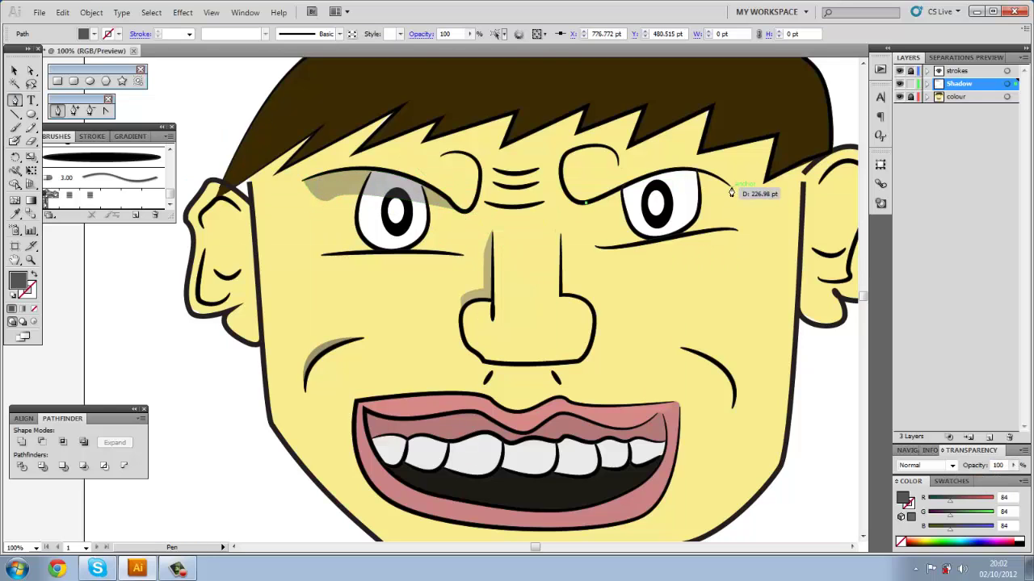
drag(726, 185, 772, 227)
Draw a shadow beneath the left eye and dismiss the tool warning
click(320, 257)
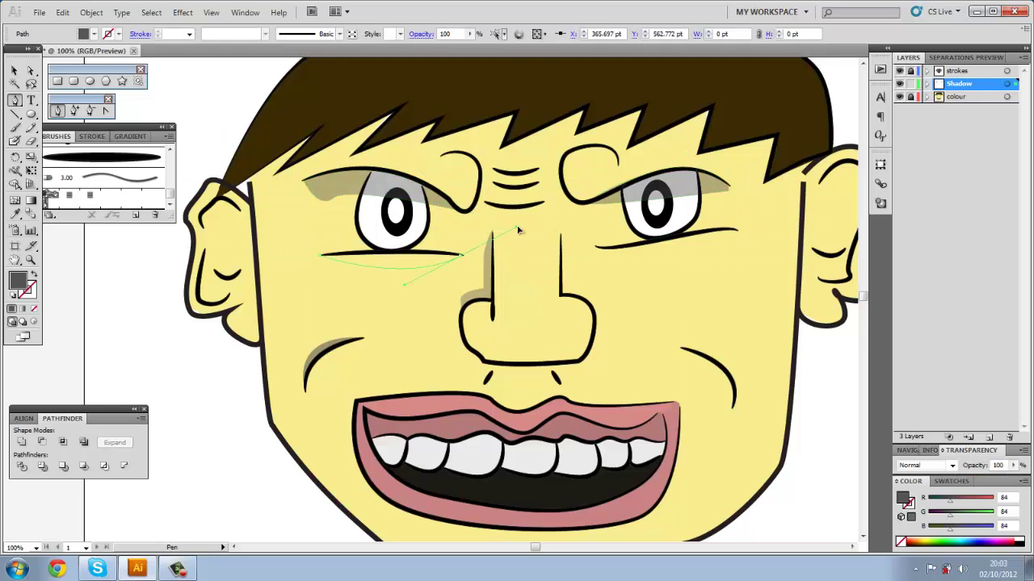
drag(462, 257, 485, 266)
click(320, 256)
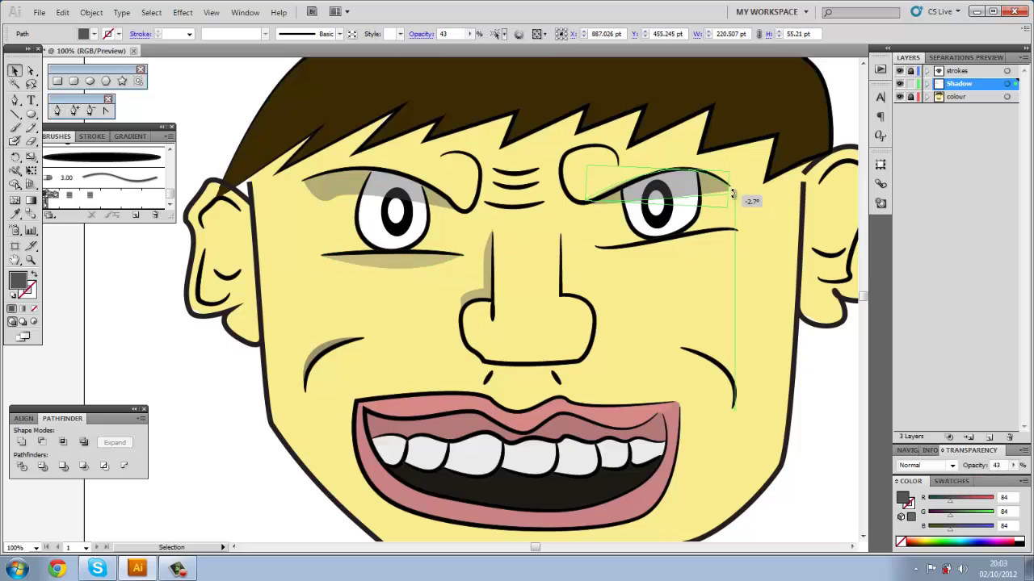
alt+click(761, 216)
Draw a translucent shadow along the lower lip
key(Return)
scroll(762, 243, down, 3)
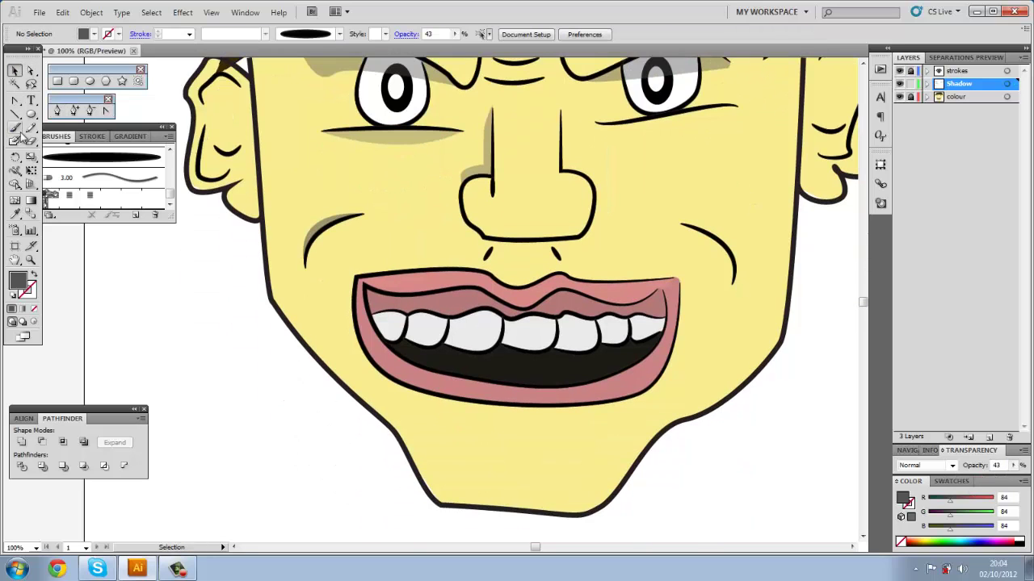
scroll(665, 373, right, 5)
drag(530, 401, 558, 390)
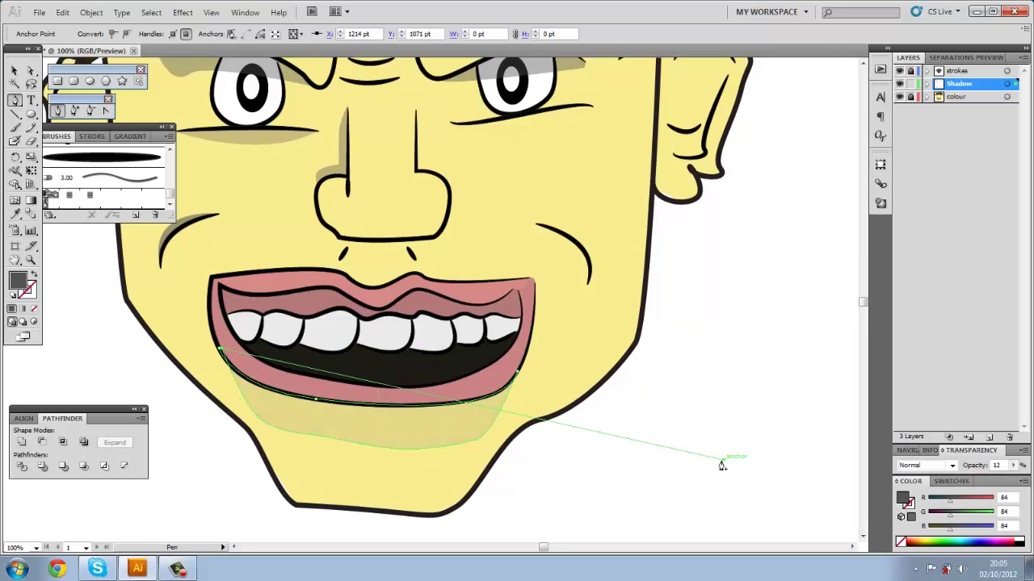
key(v)
Draw a translucent shadow under the right eye
scroll(565, 388, left, 6)
scroll(507, 382, up, 2)
scroll(506, 382, right, 5)
scroll(506, 382, up, 2)
key(p)
click(424, 266)
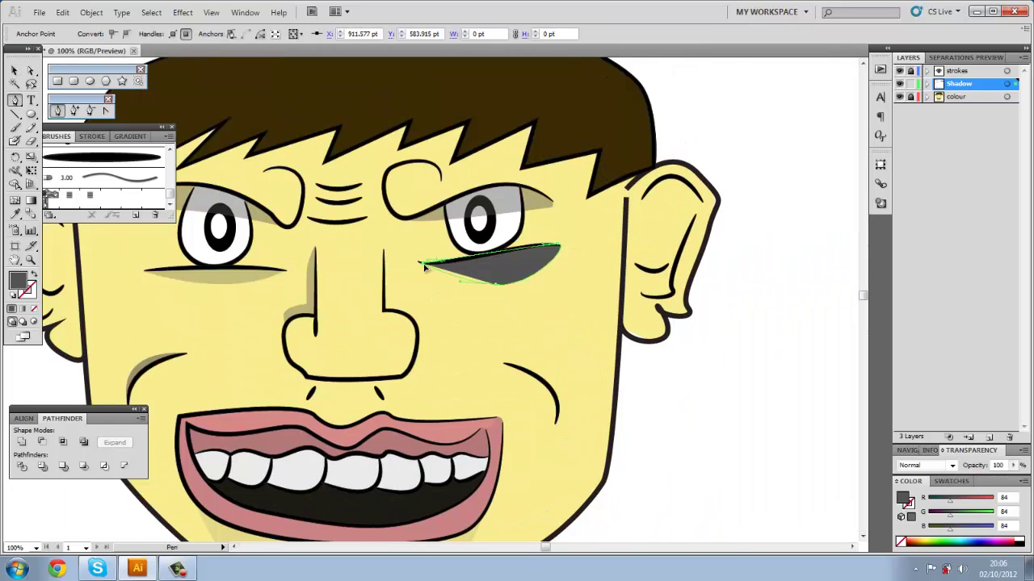
Draw shadows down the nose's left side and between the nose and upper lip
click(317, 247)
drag(324, 300, 307, 375)
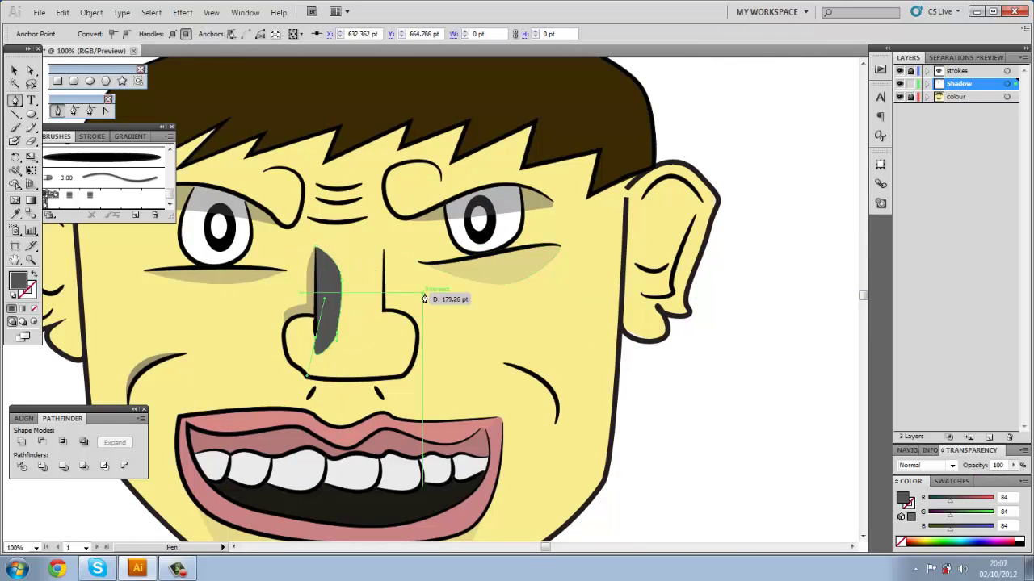
scroll(666, 321, down, 3)
click(334, 299)
scroll(339, 294, up, 4)
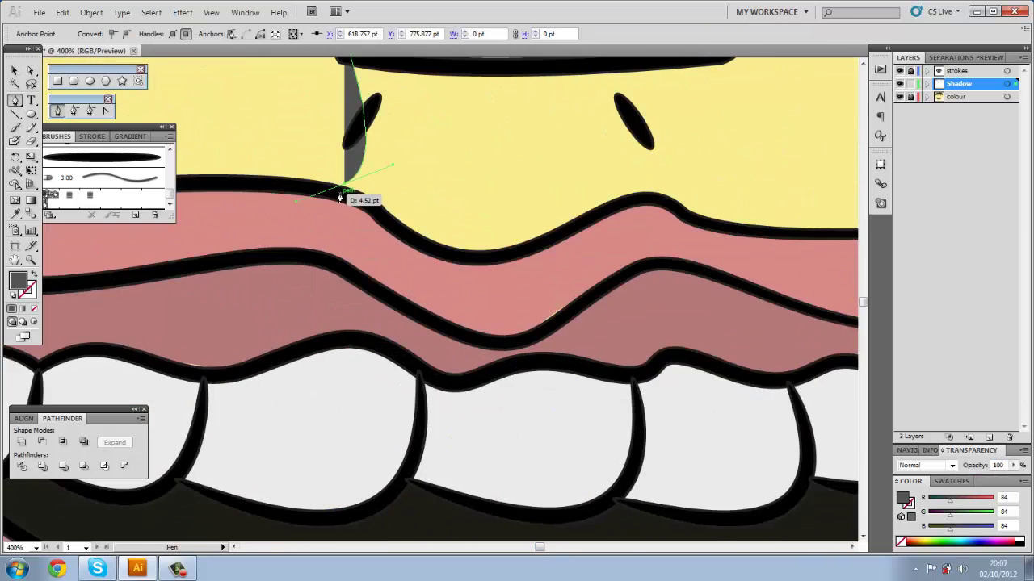
drag(346, 266, 366, 276)
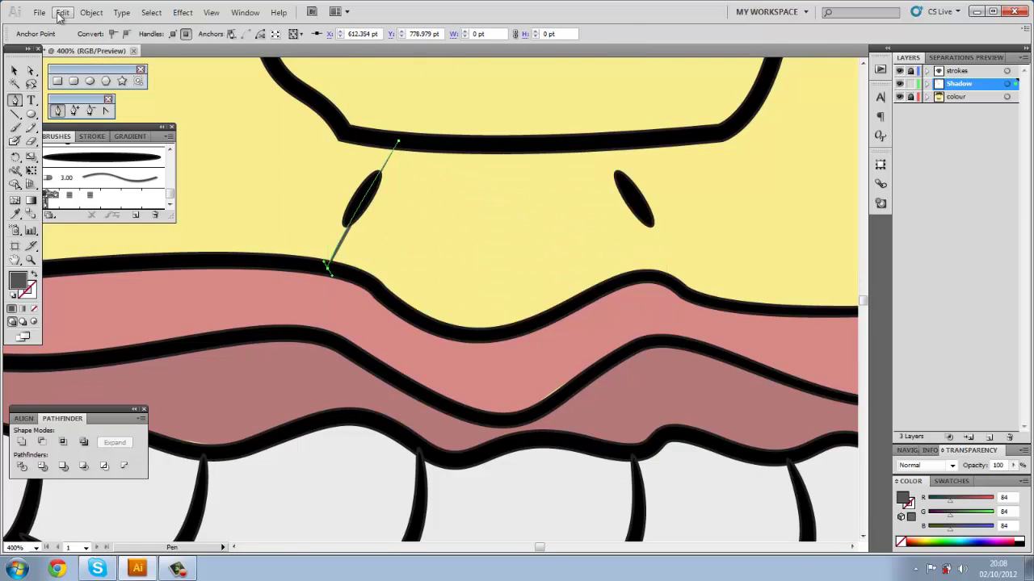
click(478, 334)
click(542, 321)
click(585, 307)
Draw shadows on the right cheek crease and inside the left ear
scroll(585, 307, down, 2)
scroll(585, 307, down, 1)
click(739, 307)
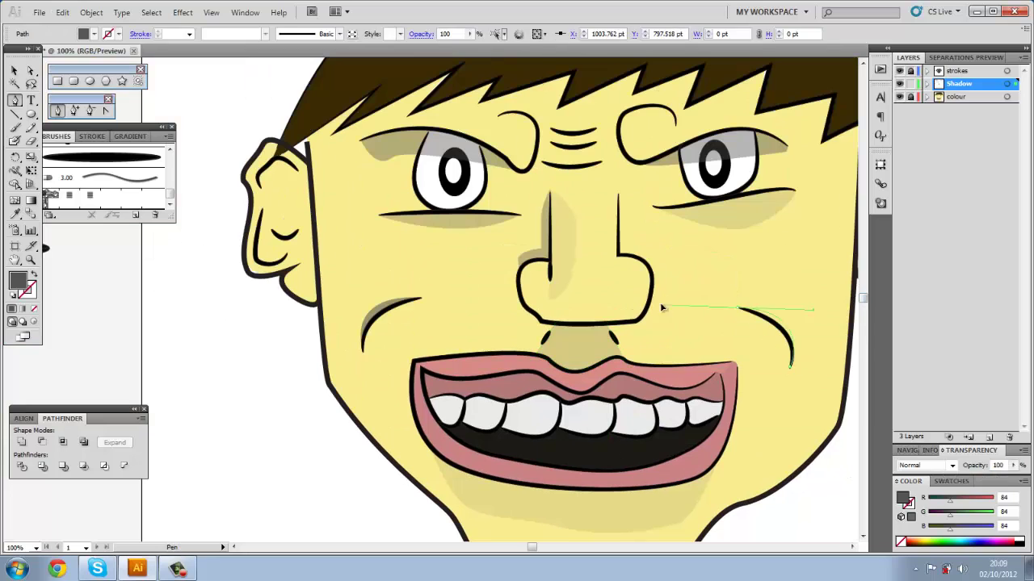
click(791, 365)
ctrl+click(273, 234)
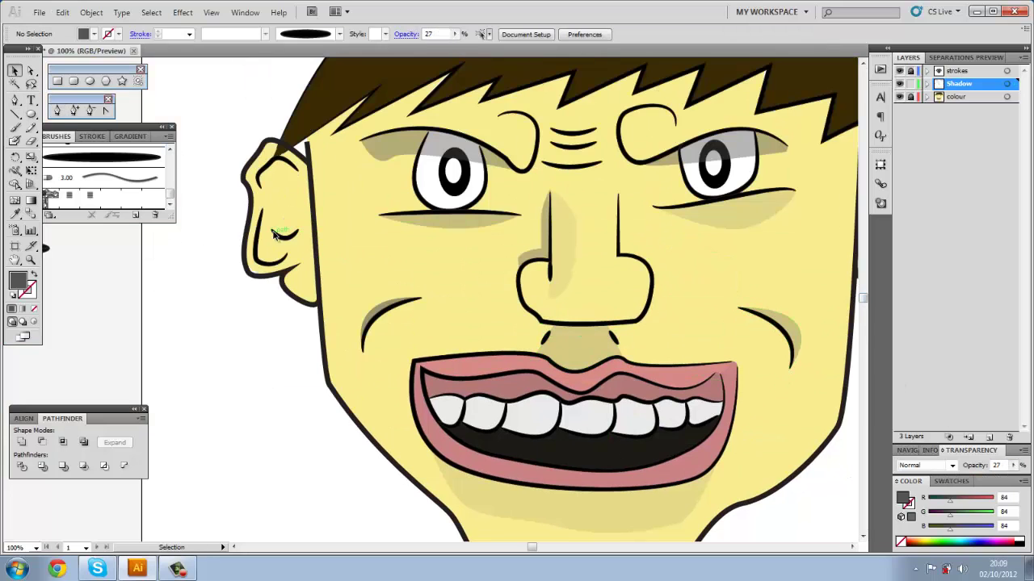
click(274, 206)
Draw a crescent shadow under the left ear's upper fold
key(v)
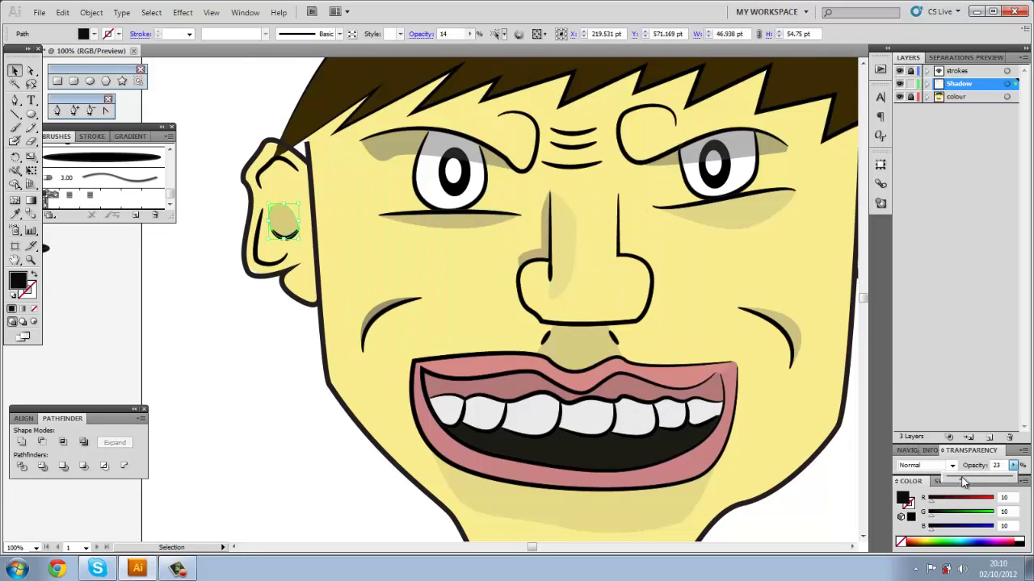
scroll(280, 161, up, 4)
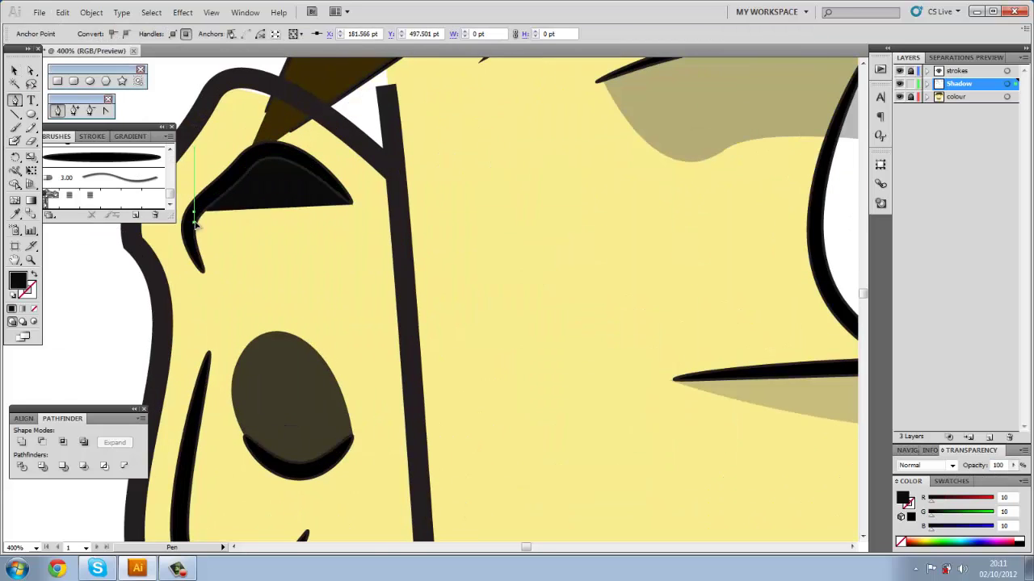
drag(198, 267, 219, 241)
drag(260, 187, 292, 191)
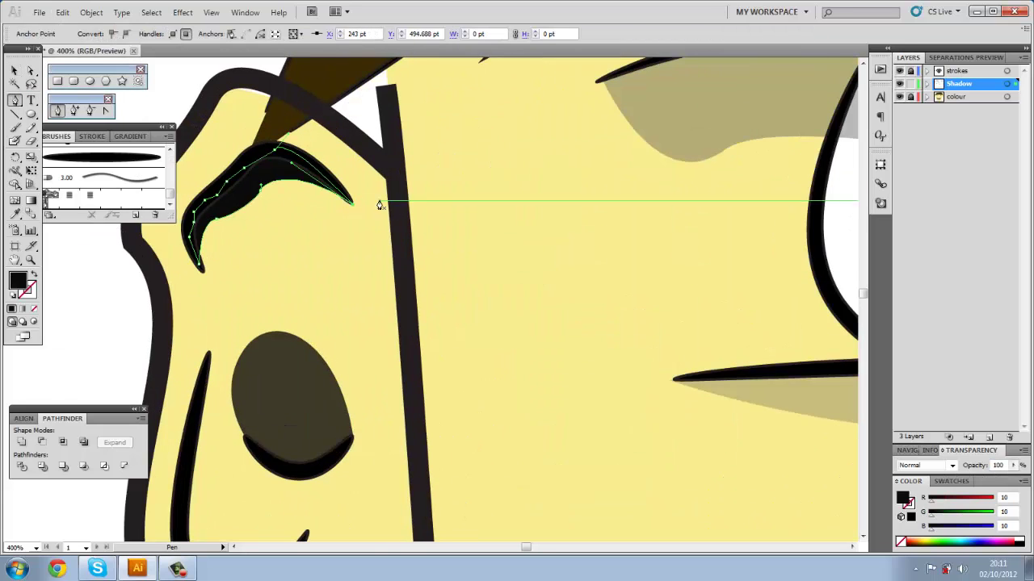
click(205, 276)
Draw the inner-ear shadow at opacity 16, then zoom out to the whole face
scroll(205, 276, down, 3)
drag(234, 440, 220, 408)
scroll(215, 150, up, 1)
key(1)
key(6)
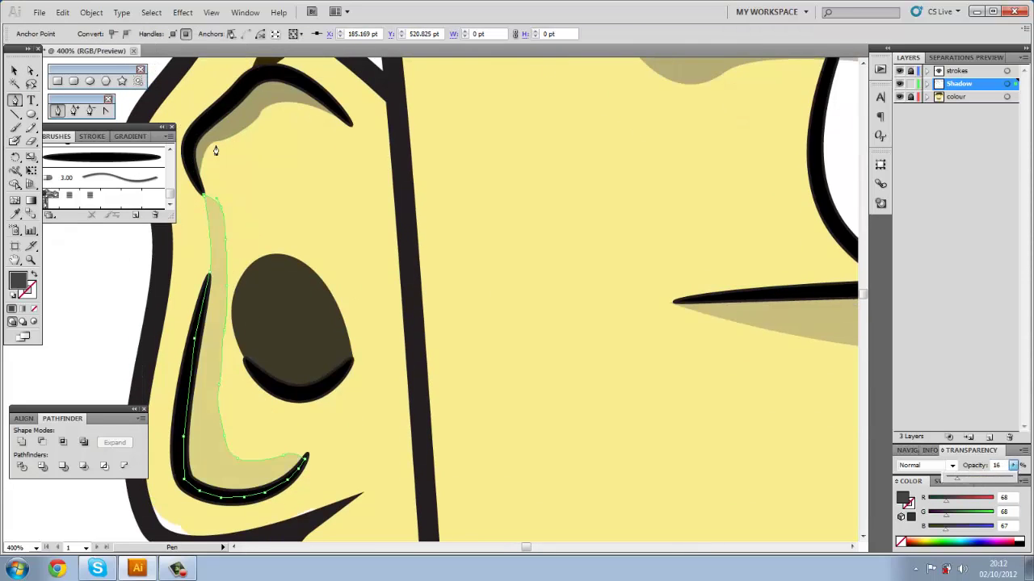
click(213, 185)
key(ctrl+0)
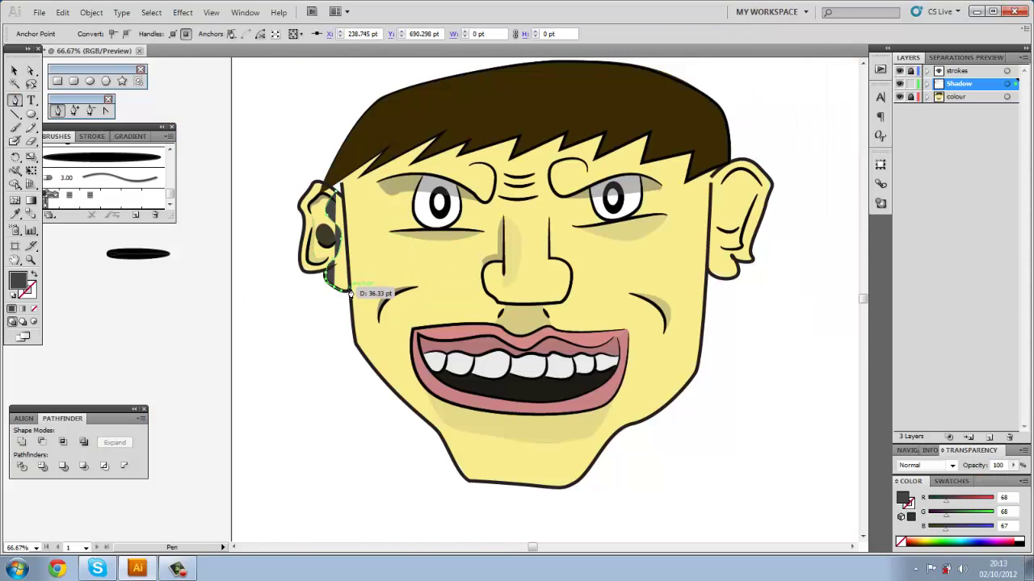
key(ctrl+shift+a)
scroll(549, 299, up, 2)
Shade the forehead wrinkles with a 47%-opacity shadow and begin the right ear hole
scroll(549, 299, right, 3)
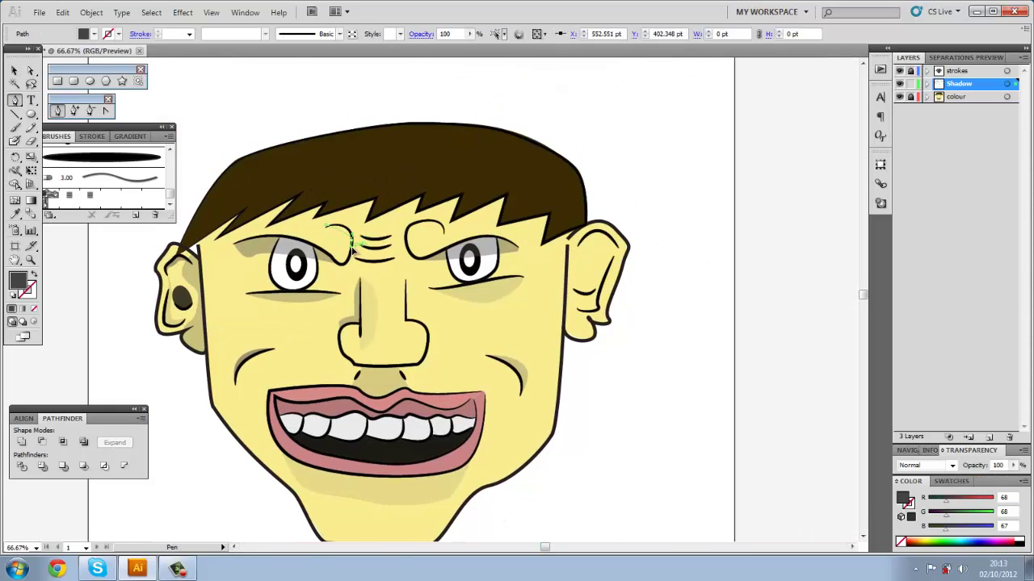
drag(444, 235, 424, 246)
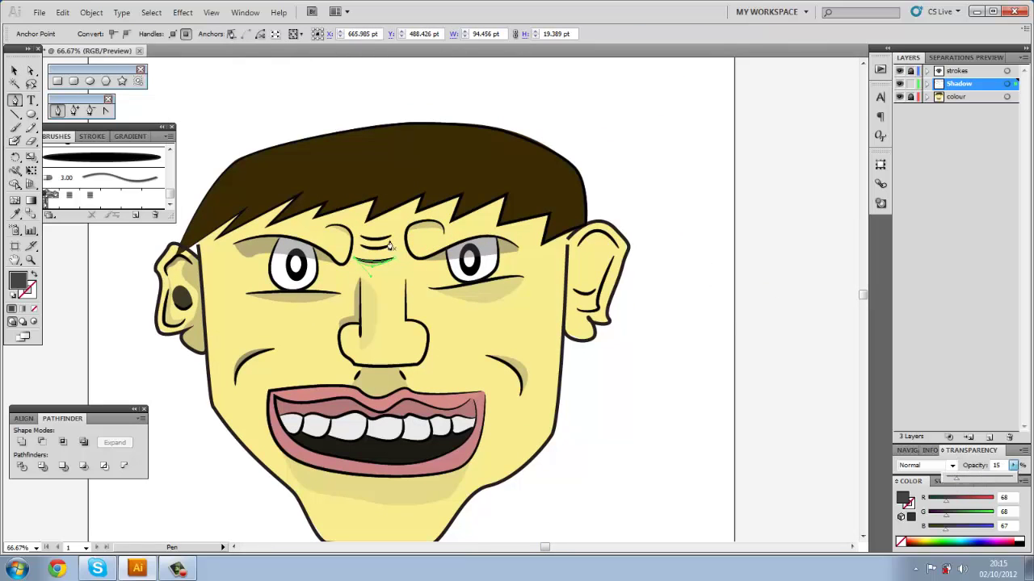
click(361, 251)
click(250, 81)
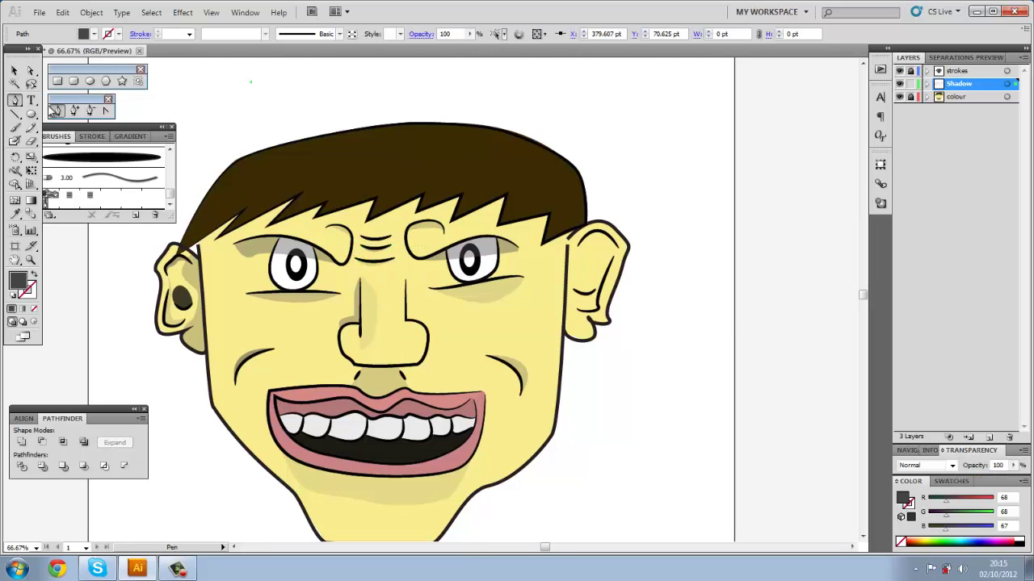
ctrl+click(374, 239)
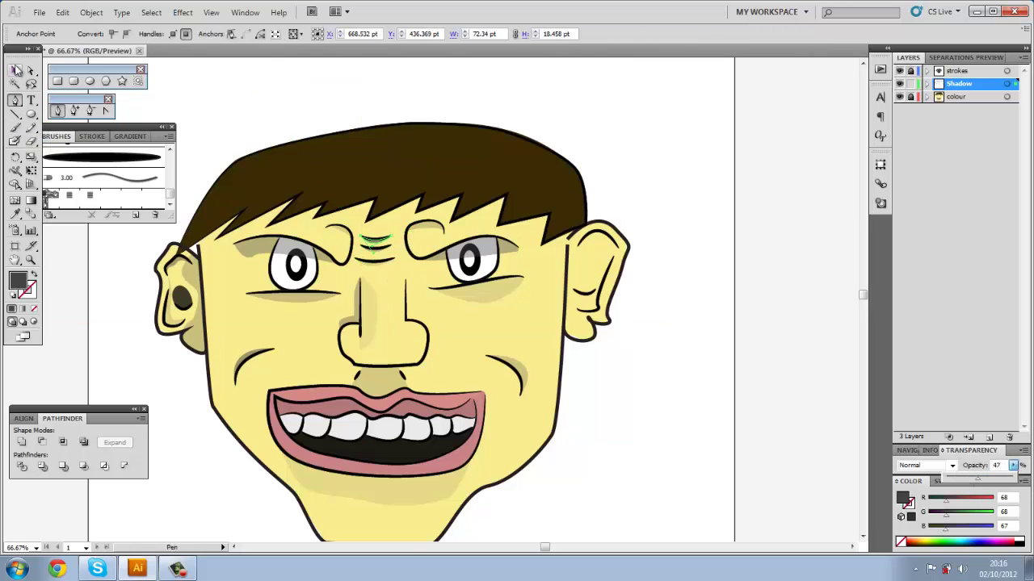
scroll(404, 242, down, 3)
drag(588, 182, 605, 181)
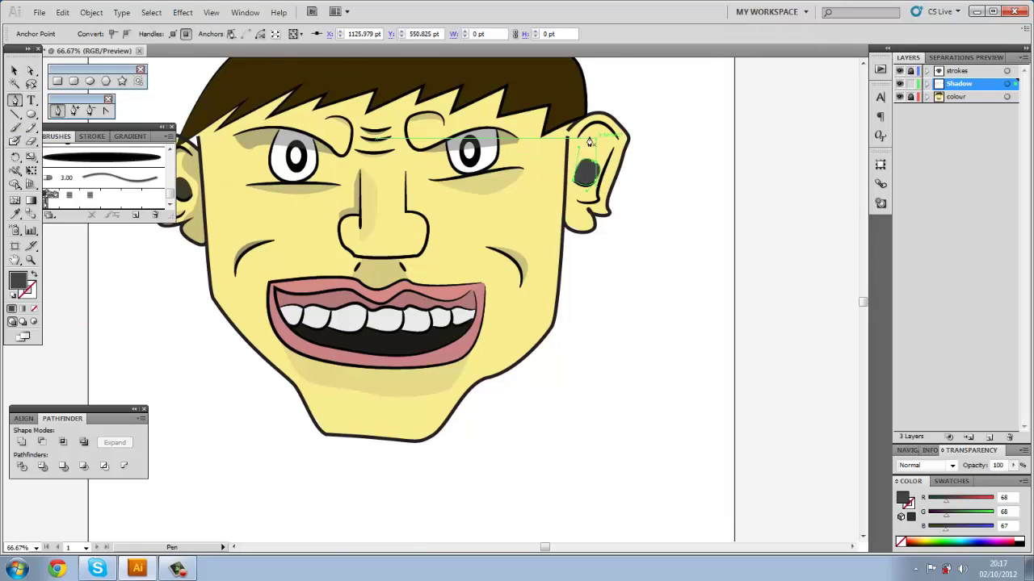
Close the right ear's dark hole and draw a shadow down its inner edge
drag(617, 139, 651, 149)
click(598, 201)
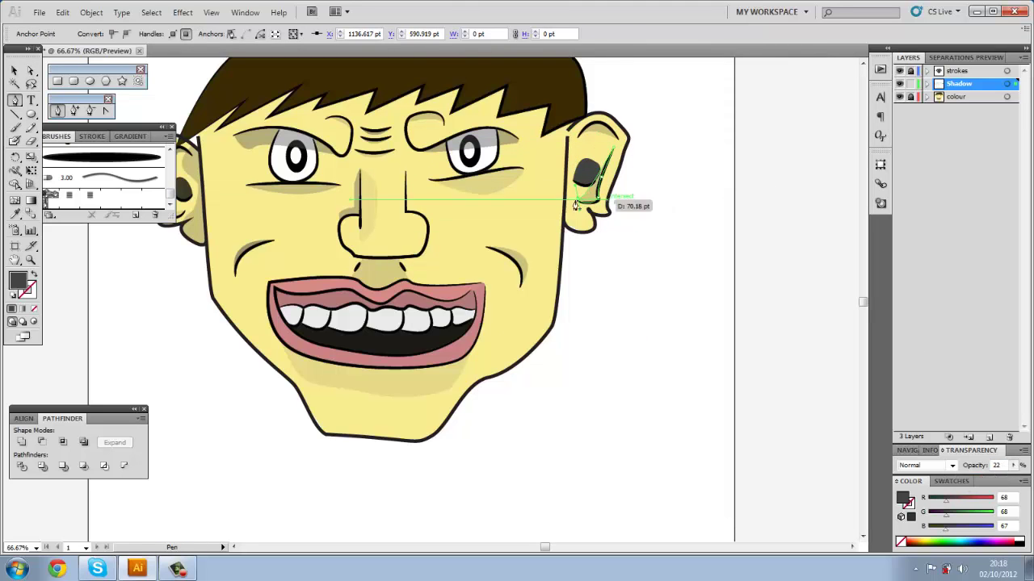
click(572, 228)
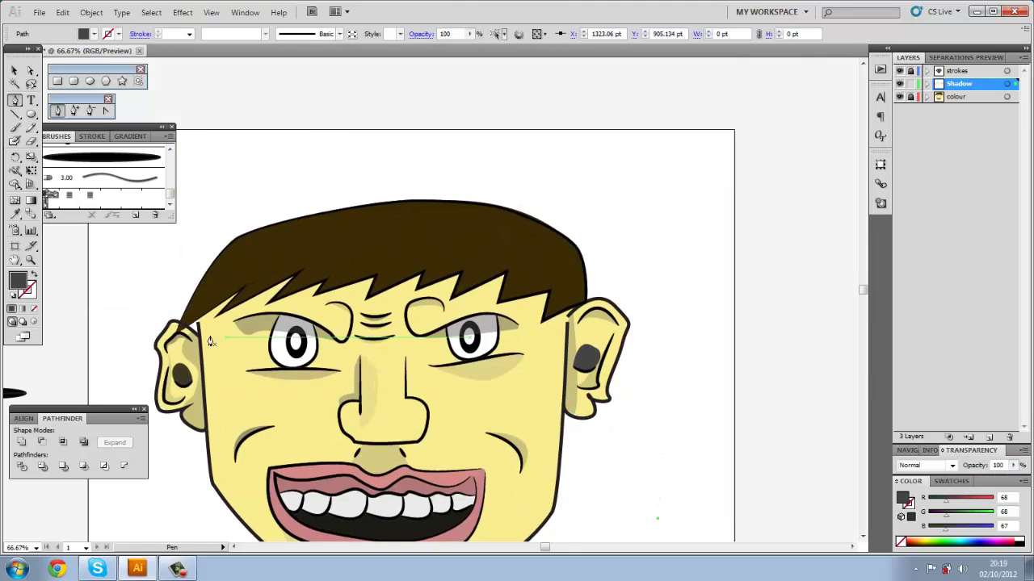